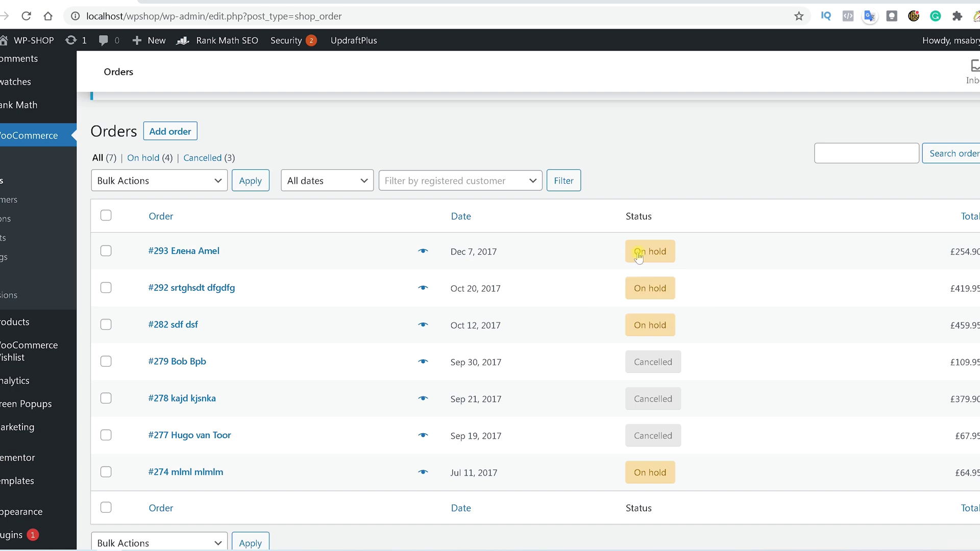
# - Switch to the WP-SHOP storefront and open the Ultra Skinny Fit Suit product from the featured products
pyautogui.moveTo(642, 257)
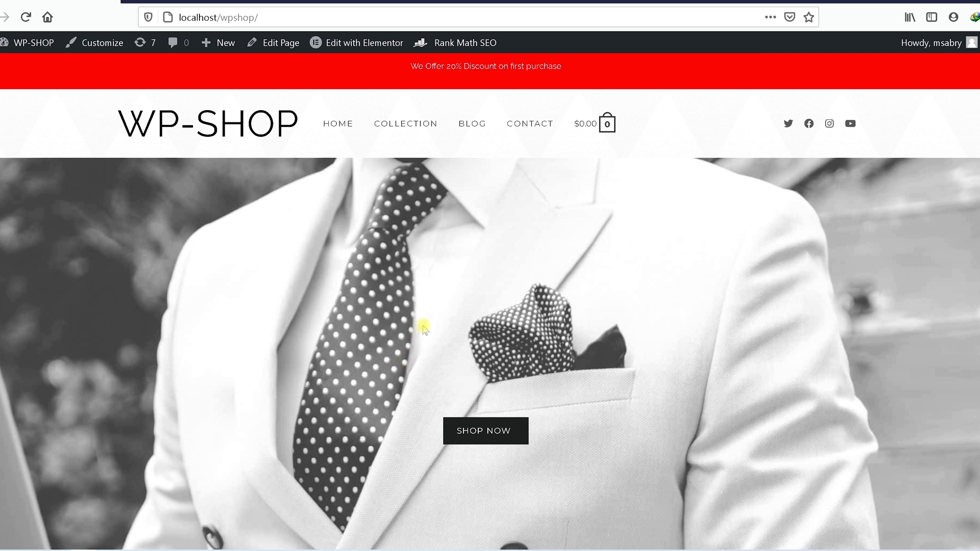
pyautogui.scroll(-8, 423, 328)
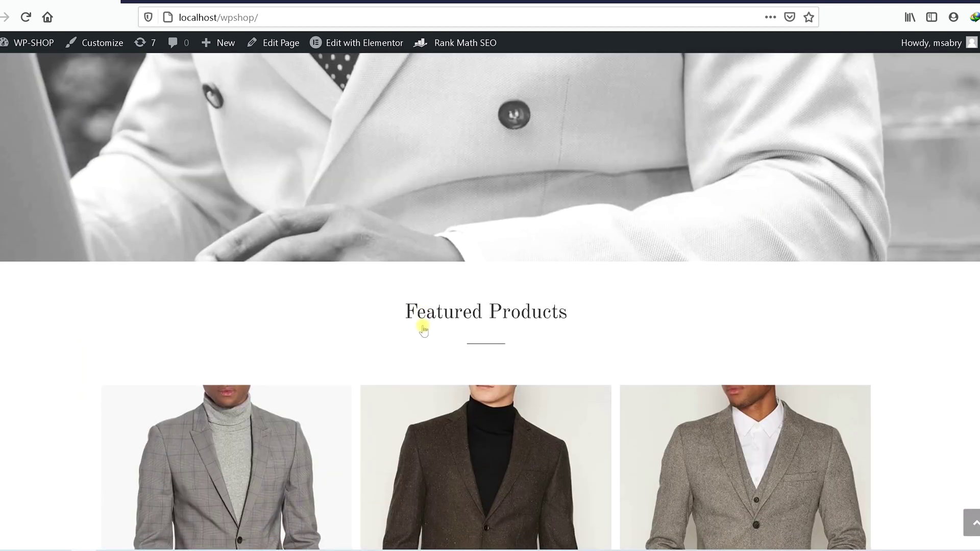
pyautogui.scroll(-6, 423, 328)
pyautogui.scroll(2, 215, 466)
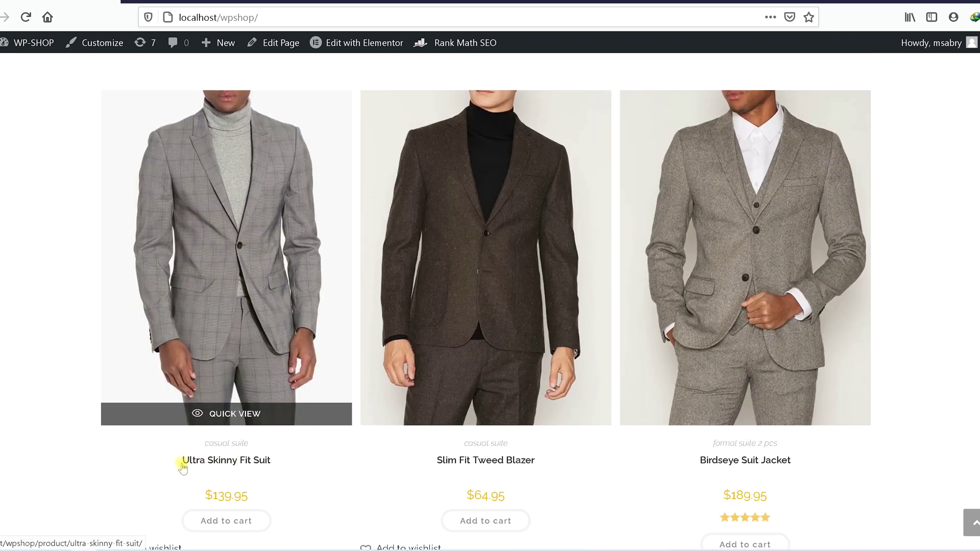
pyautogui.click(258, 461)
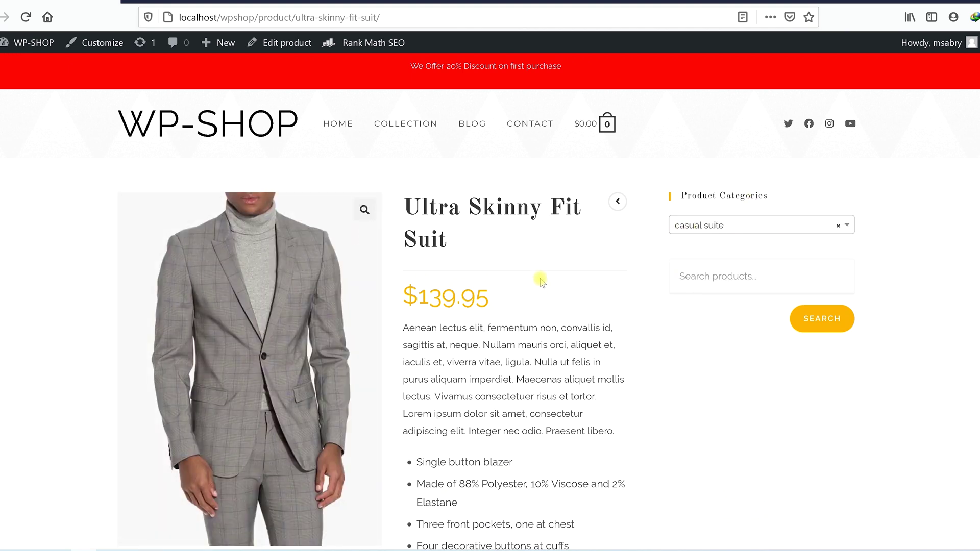
# - Review the Ultra Skinny Fit Suit's description and related products, and add one suit to the cart
pyautogui.scroll(-5, 540, 269)
pyautogui.scroll(-8, 542, 274)
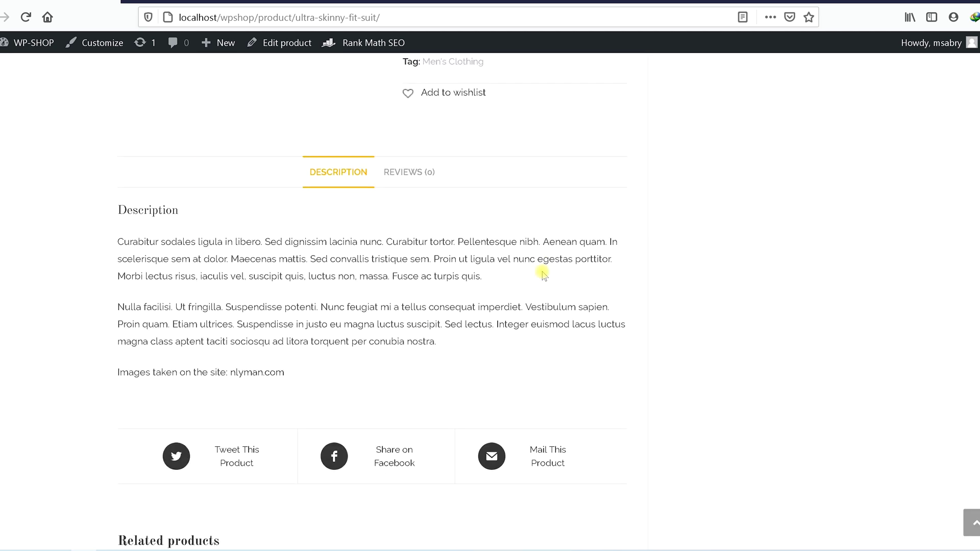
pyautogui.scroll(-3, 545, 275)
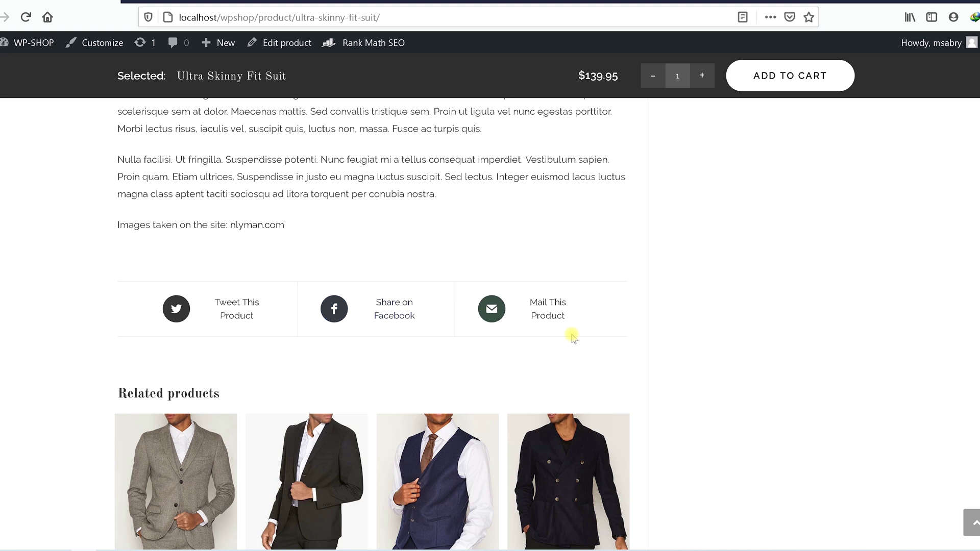
pyautogui.scroll(-4, 670, 290)
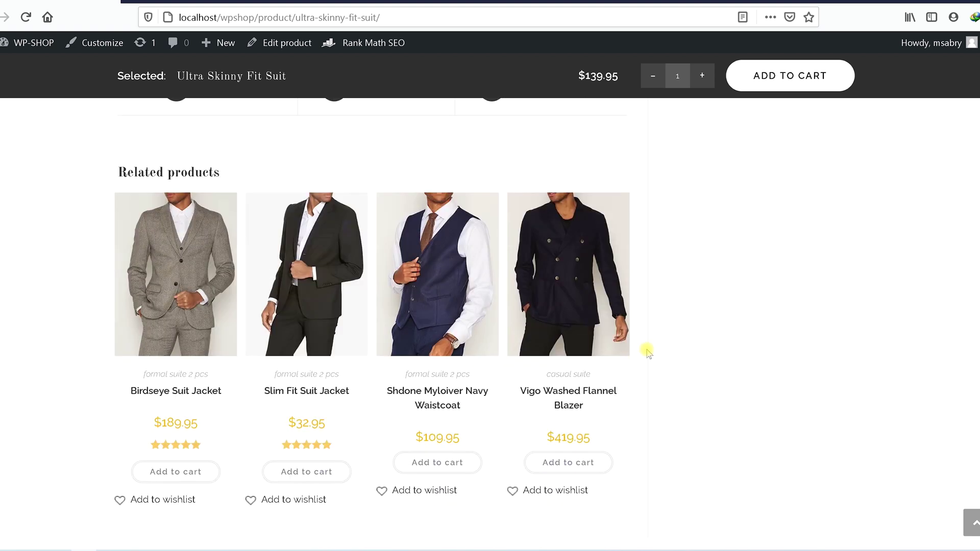
pyautogui.scroll(15, 650, 350)
pyautogui.scroll(-6, 652, 337)
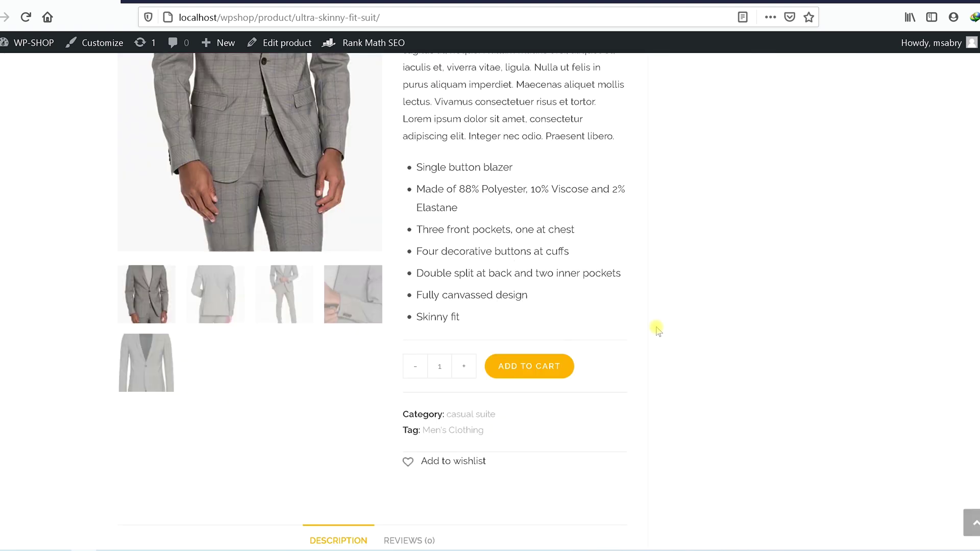
pyautogui.click(520, 379)
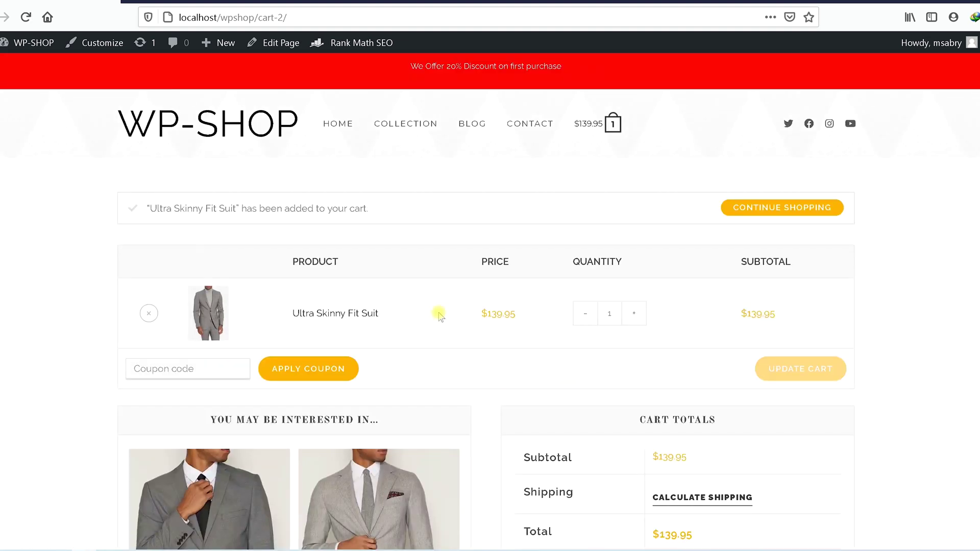
# - Review the cart's coupon and totals sections and proceed to checkout
pyautogui.click(178, 368)
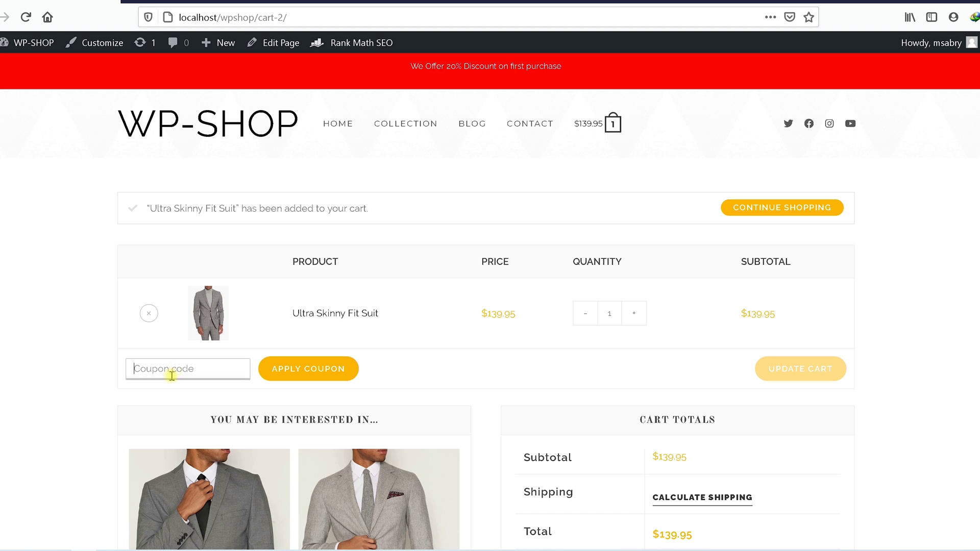
pyautogui.scroll(-6, 892, 271)
pyautogui.scroll(4, 893, 272)
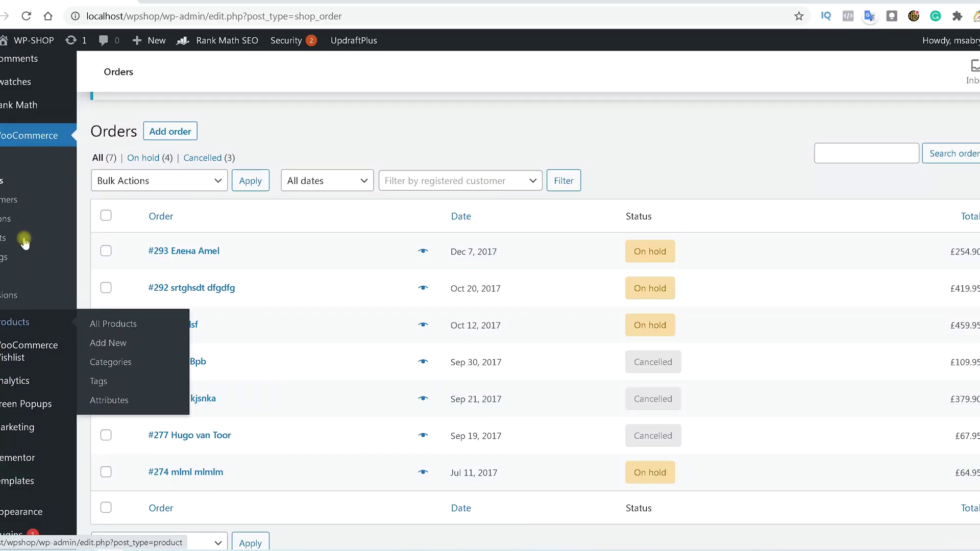
# - Switch to the WordPress admin and enable Cash on delivery in the WooCommerce payment settings
pyautogui.click(5, 257)
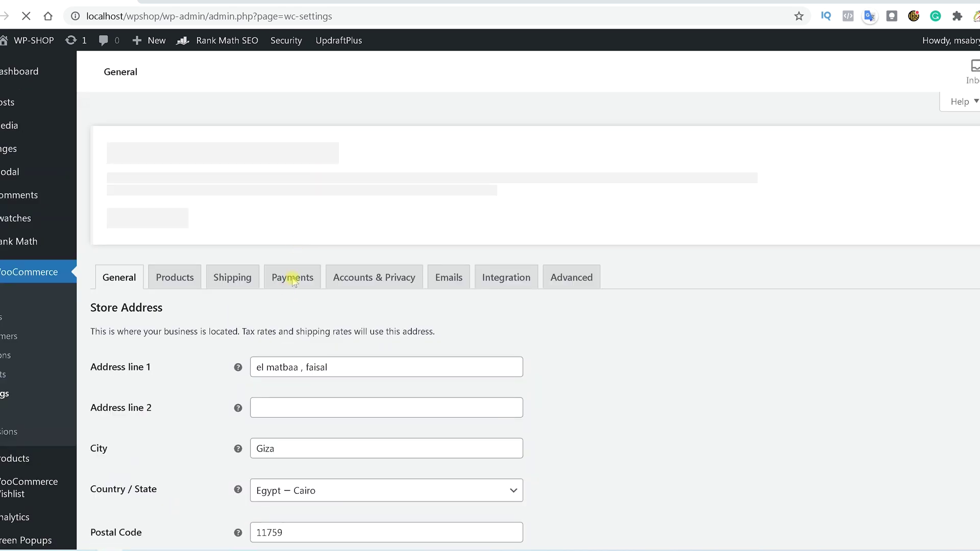
pyautogui.click(293, 279)
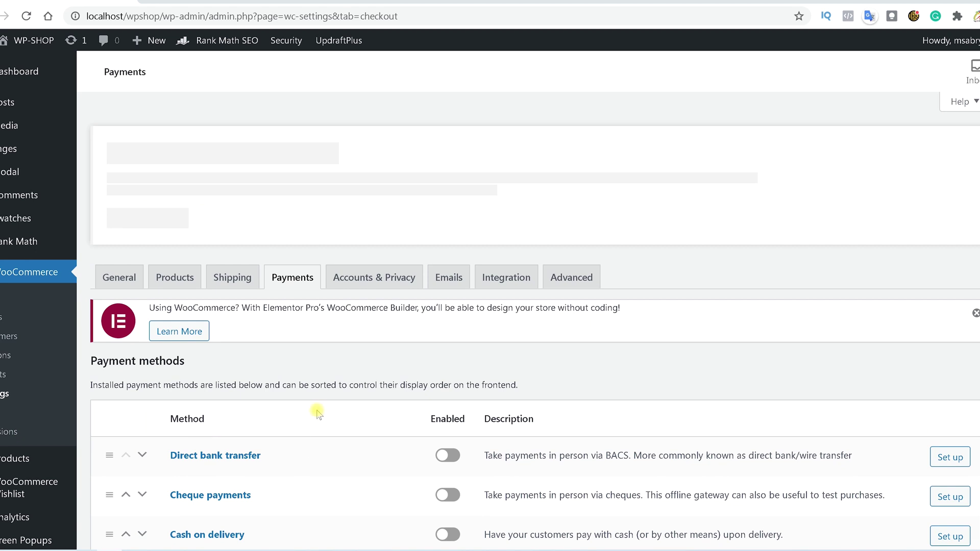
pyautogui.scroll(-4, 318, 411)
pyautogui.scroll(1, 318, 411)
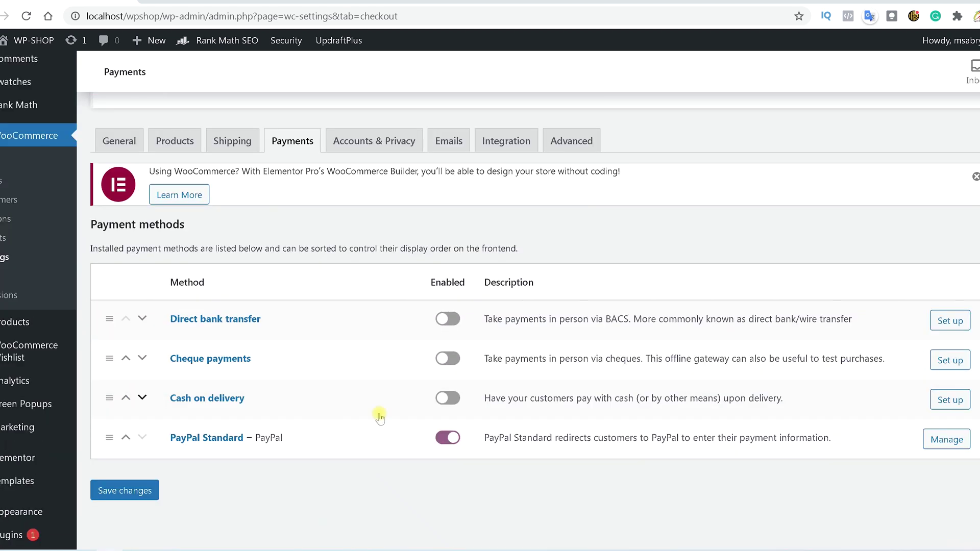
pyautogui.click(447, 406)
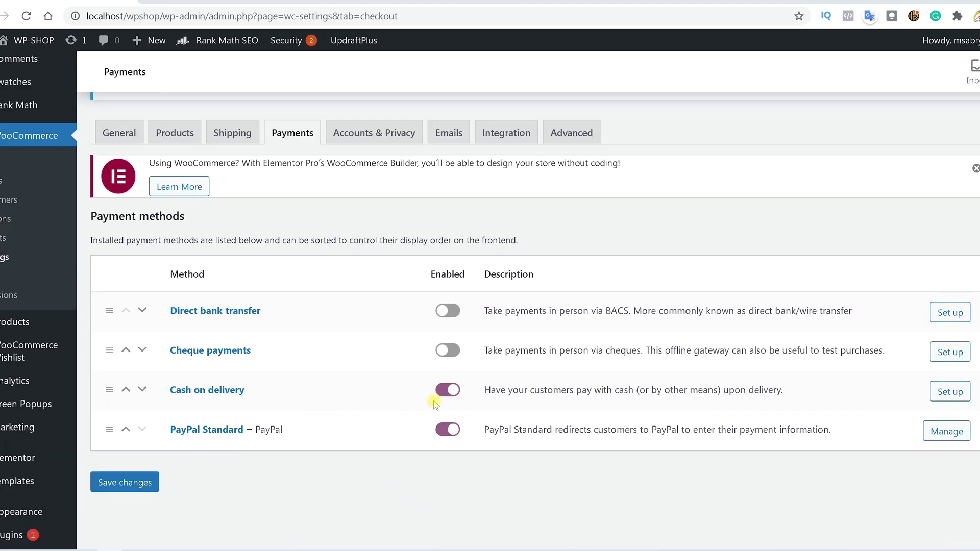
# - Open the Cash on delivery setup, review its options and save the settings
pyautogui.click(948, 392)
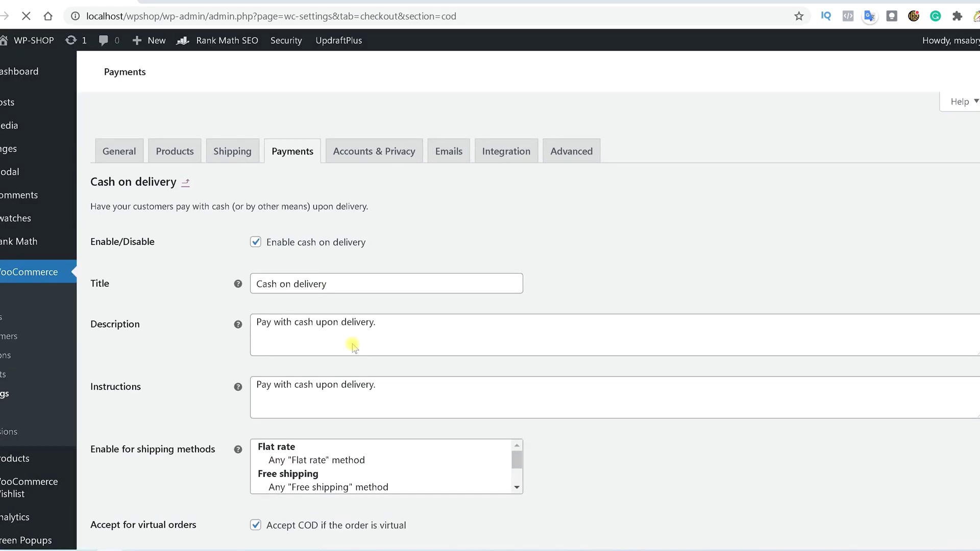
pyautogui.scroll(-4, 120, 372)
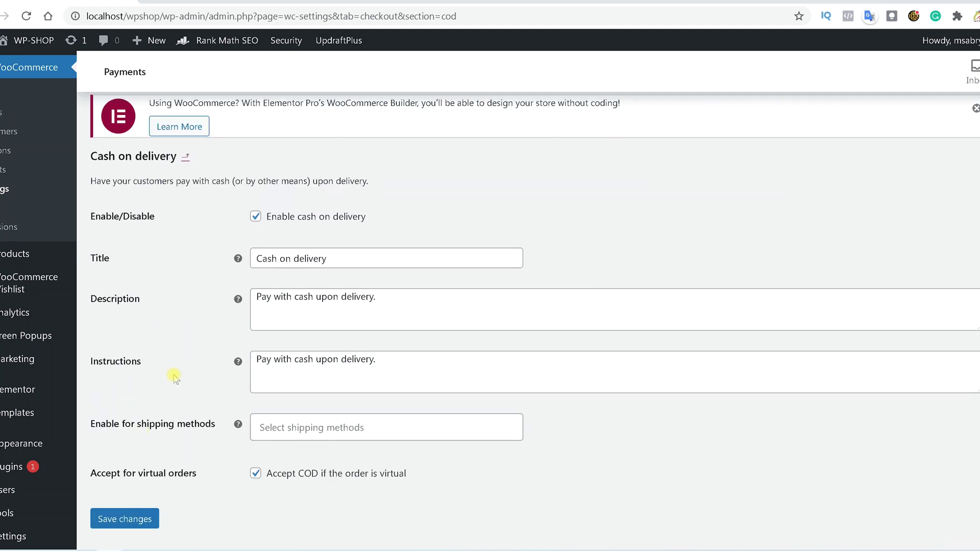
pyautogui.scroll(-2, 174, 377)
pyautogui.click(137, 411)
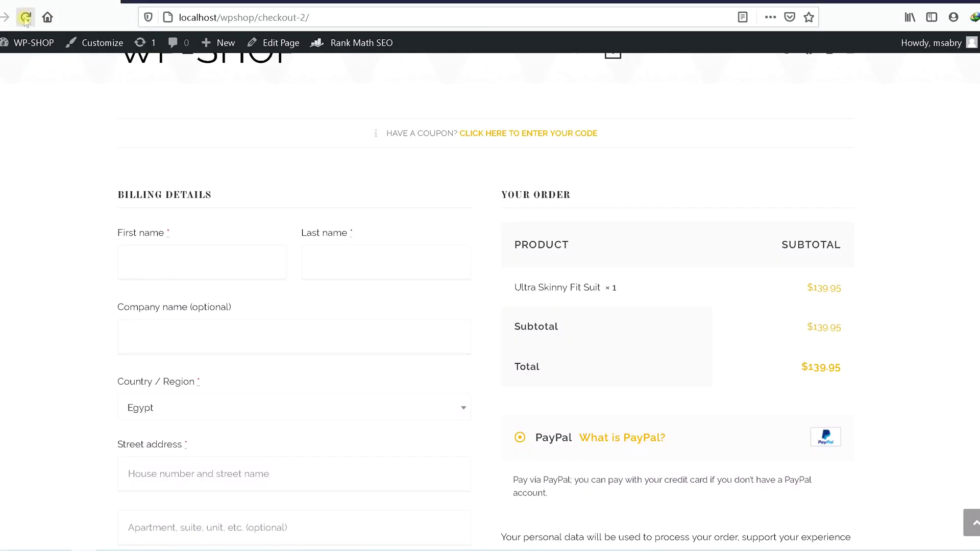
# - Reload the storefront's checkout page and choose Cash on delivery as the payment method
pyautogui.click(26, 18)
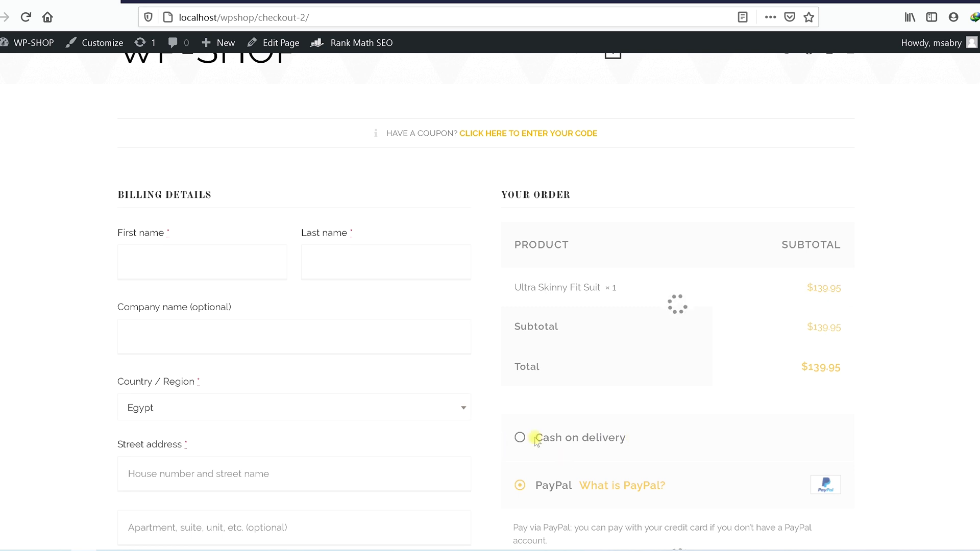
pyautogui.click(520, 438)
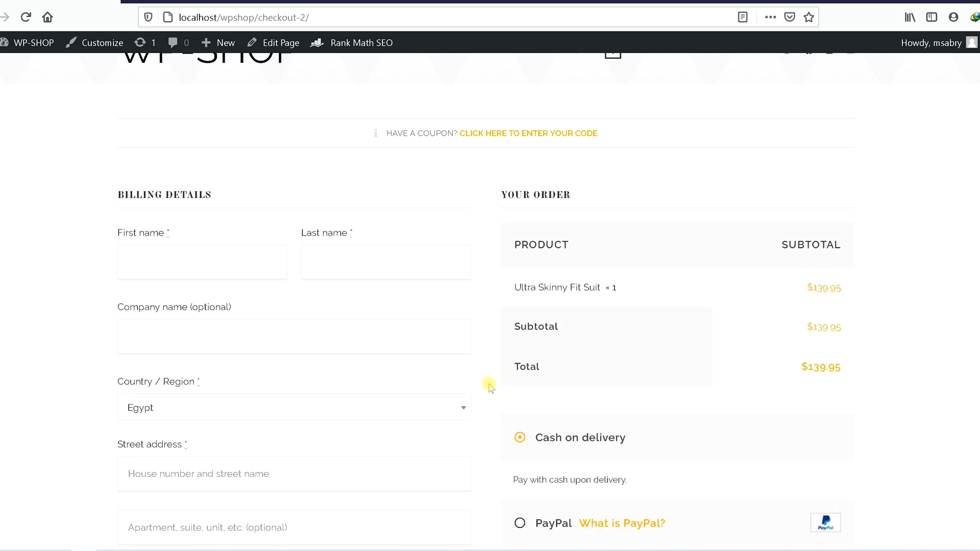
pyautogui.scroll(-4, 600, 388)
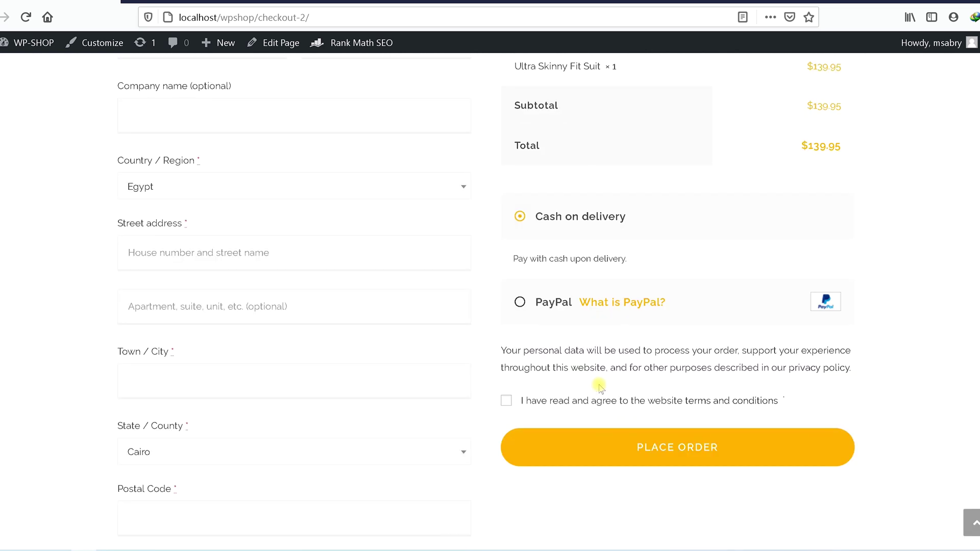
pyautogui.scroll(3, 600, 388)
# - Fill in the billing details with the customer's full name, address, postal code, phone number and email
pyautogui.click(160, 190)
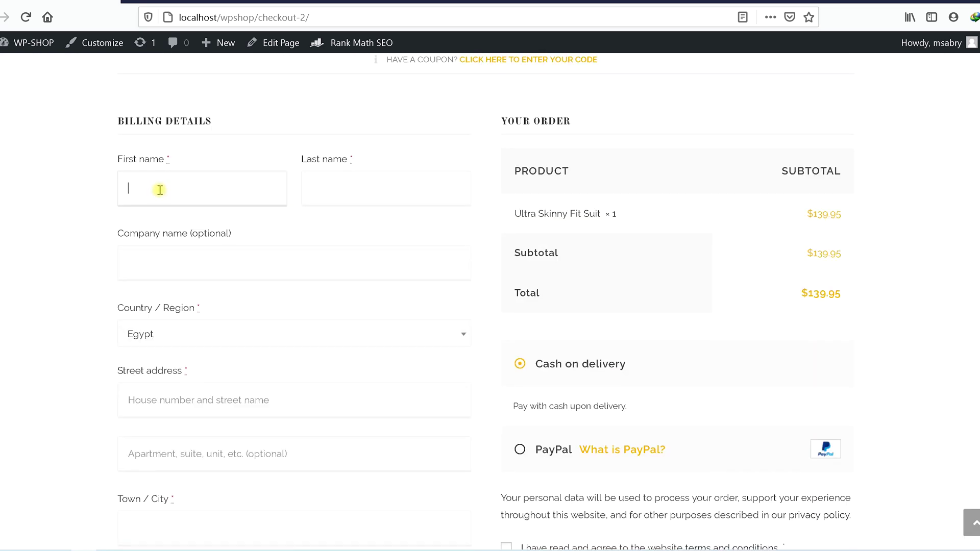
pyautogui.write('mohame')
pyautogui.click(204, 368)
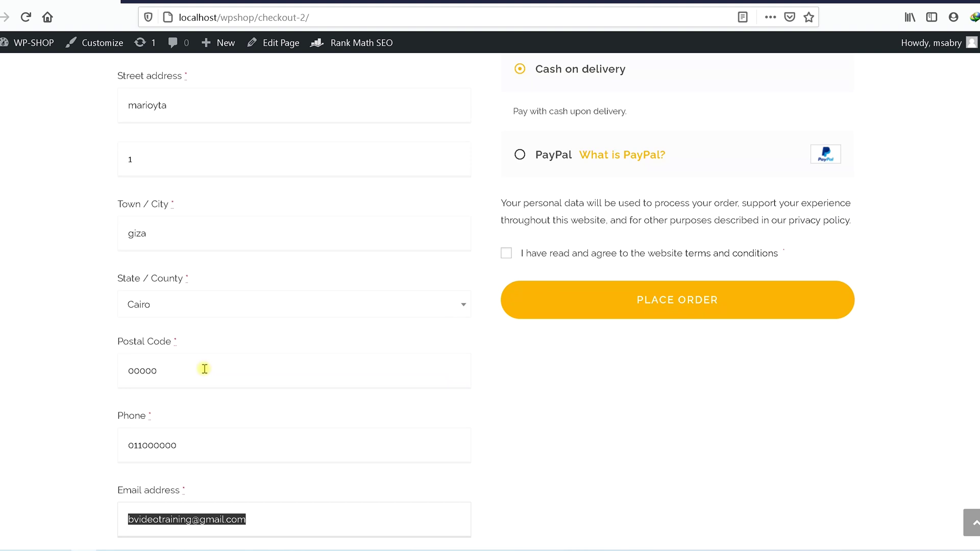
pyautogui.scroll(-4, 168, 304)
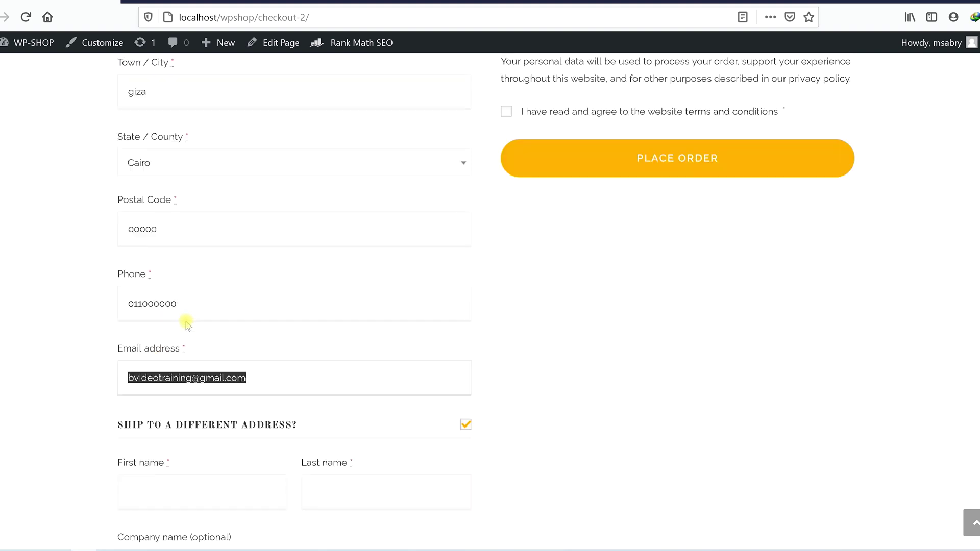
# - Turn off shipping to a different address and review the billing details and order summary
pyautogui.click(209, 345)
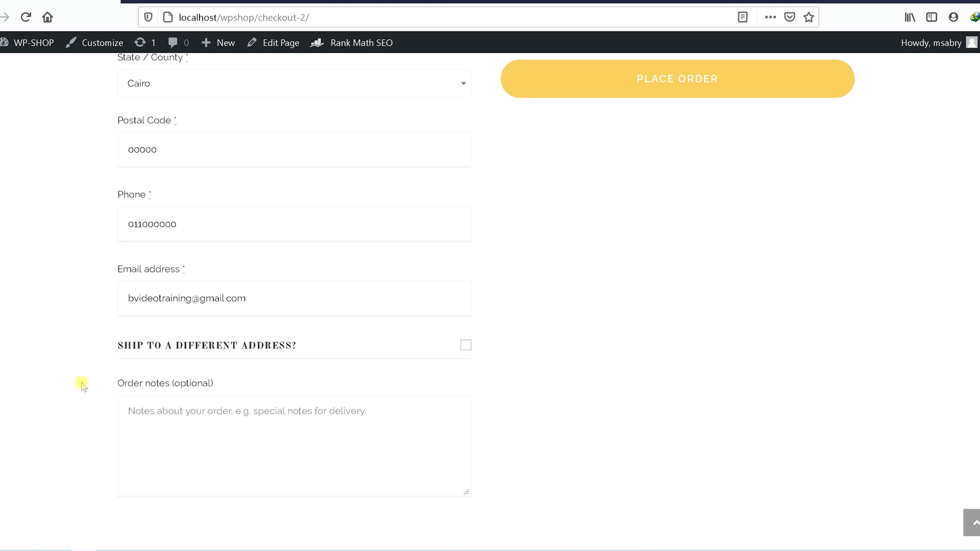
pyautogui.scroll(-5, 225, 431)
pyautogui.scroll(6, 227, 431)
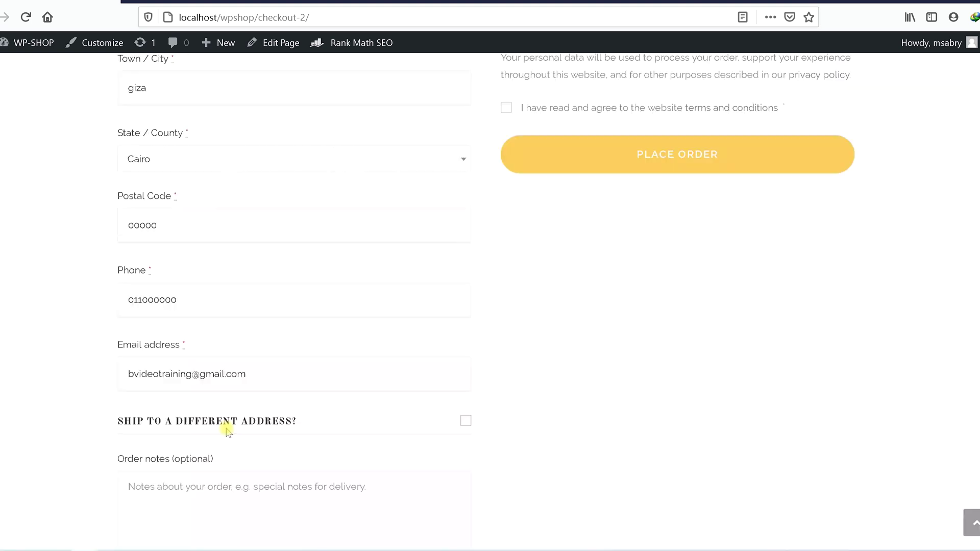
pyautogui.scroll(5, 245, 436)
pyautogui.scroll(3, 561, 357)
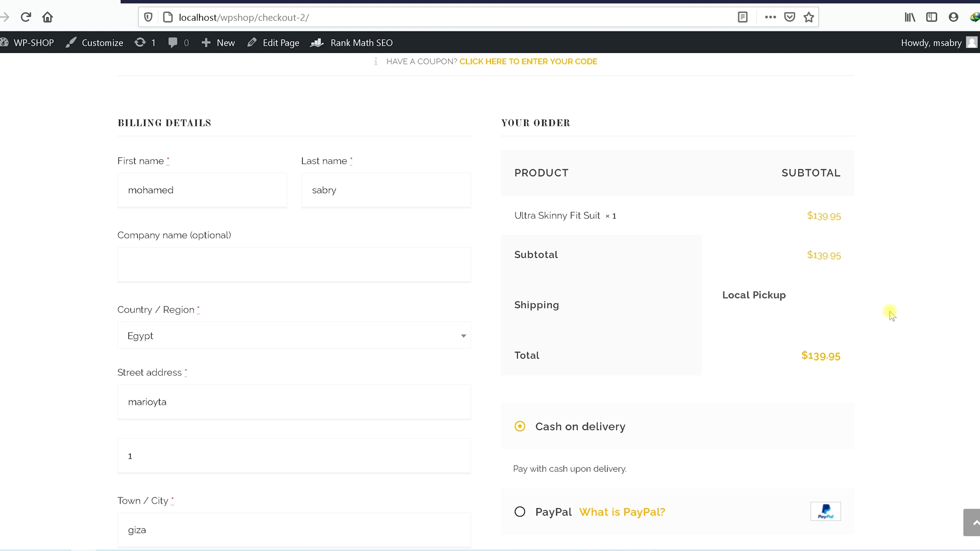
# - Agree to the website terms and conditions, place the order and review the resulting page
pyautogui.scroll(-2, 899, 348)
pyautogui.scroll(-2, 899, 348)
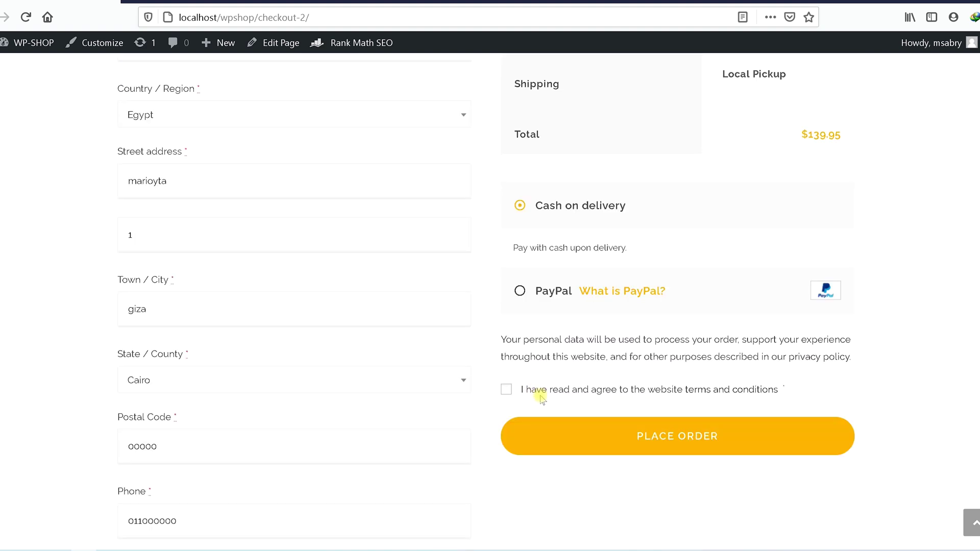
pyautogui.click(505, 389)
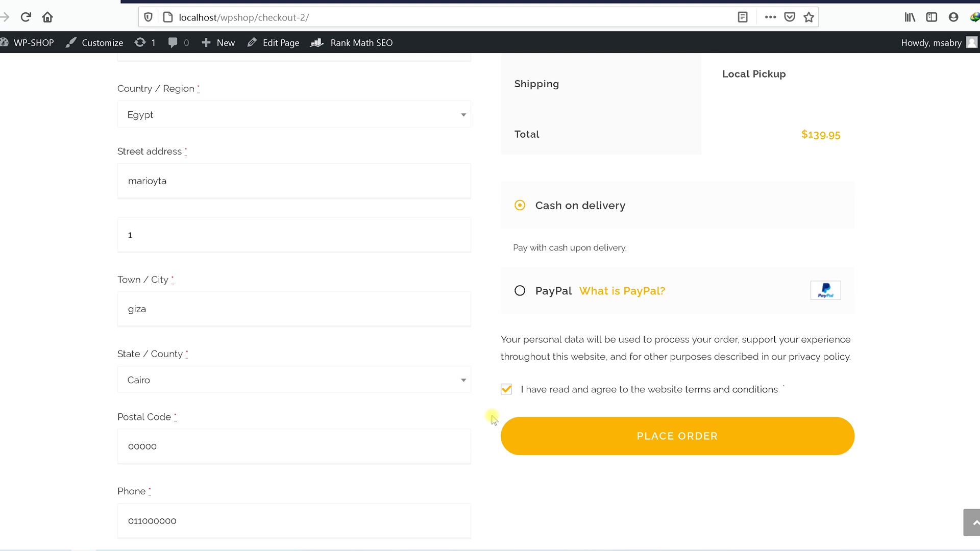
pyautogui.click(674, 438)
pyautogui.scroll(-11, 387, 341)
pyautogui.scroll(11, 350, 328)
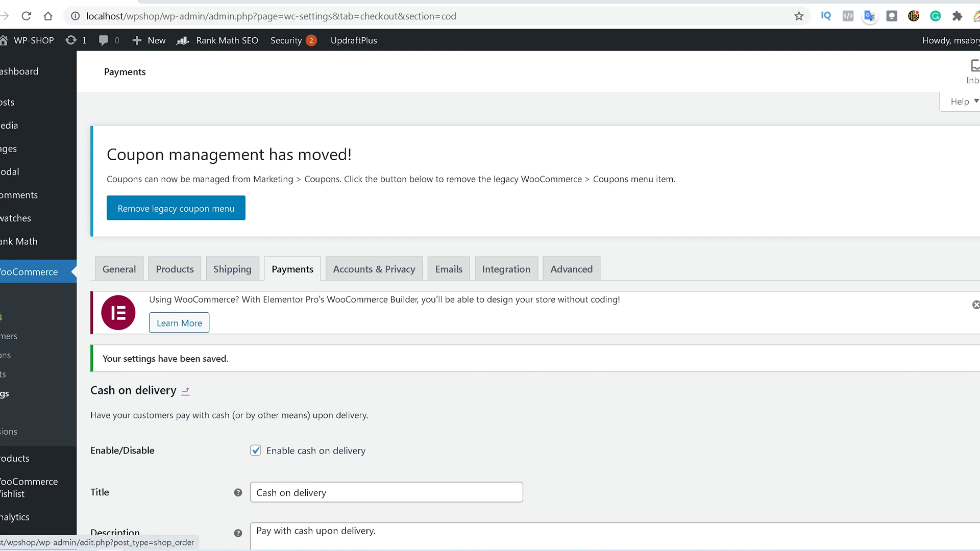
# - Open the WooCommerce orders list in the WordPress admin and view the bulk actions for changing order status
pyautogui.click(5, 317)
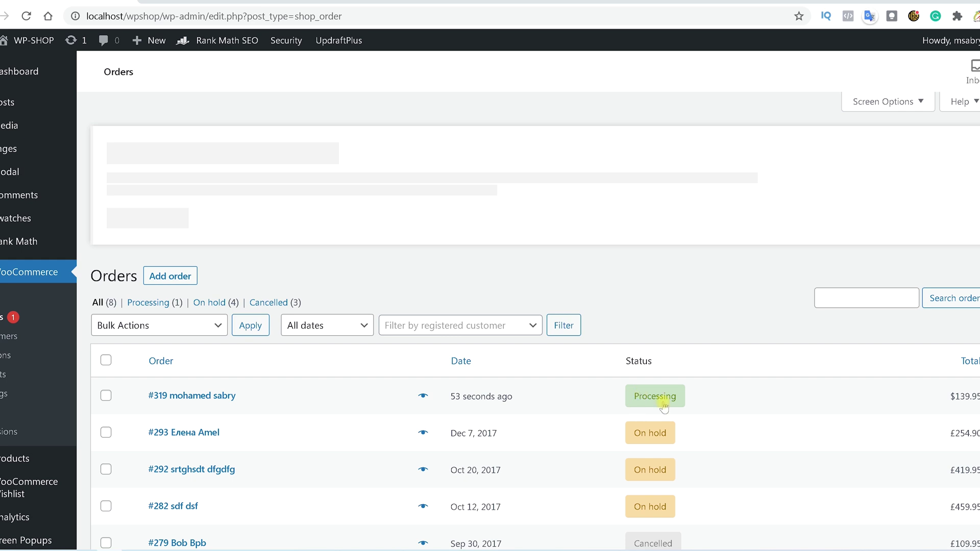
pyautogui.click(174, 319)
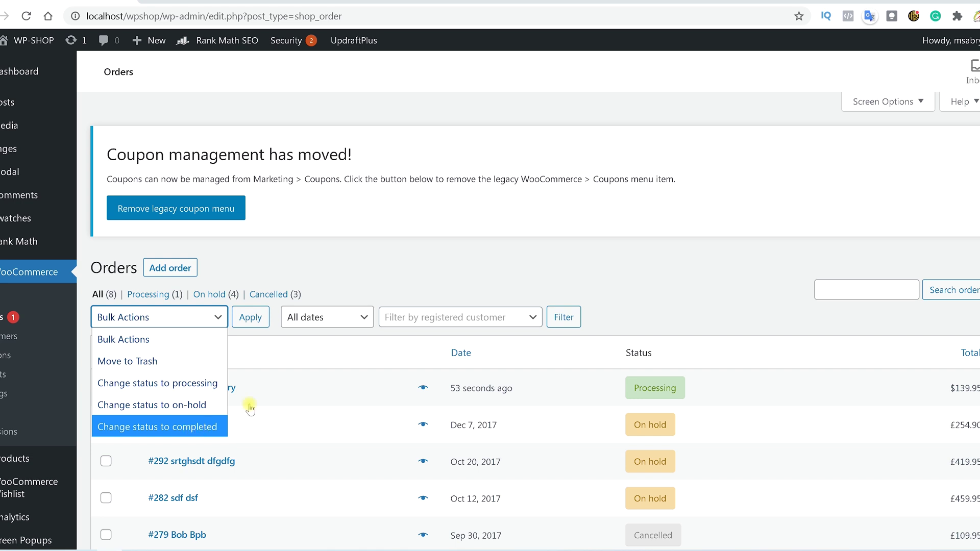
pyautogui.click(371, 363)
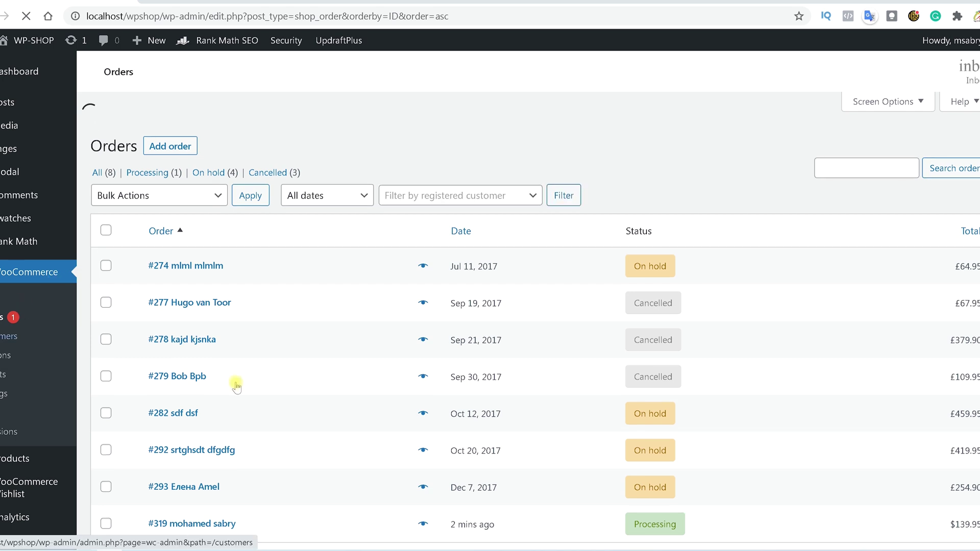
# - Look through the full orders list and the status of each order
pyautogui.scroll(-3, 227, 424)
pyautogui.scroll(-2, 637, 510)
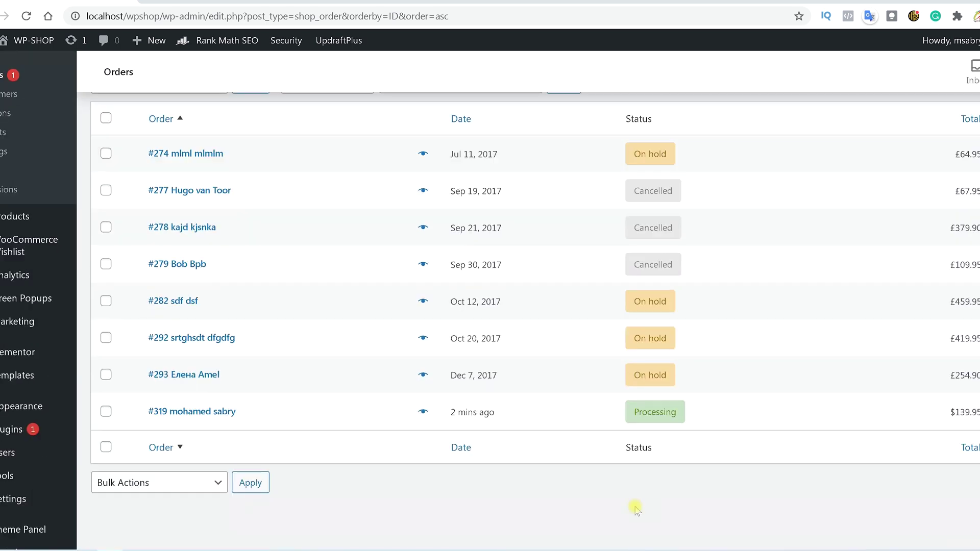
pyautogui.scroll(2, 498, 411)
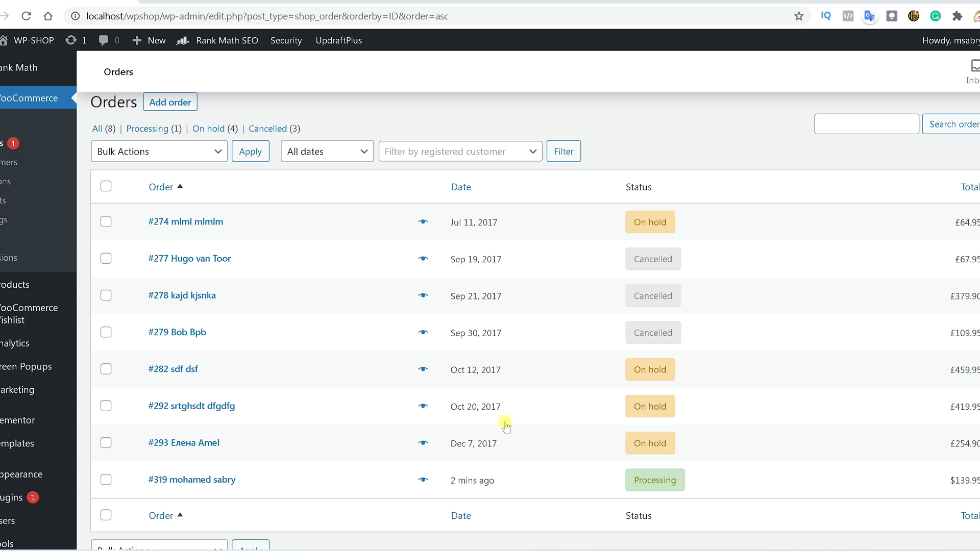
# - Open the WooCommerce reports and examine the sales-by-date figures and chart for the last 7 days
pyautogui.scroll(3, 466, 396)
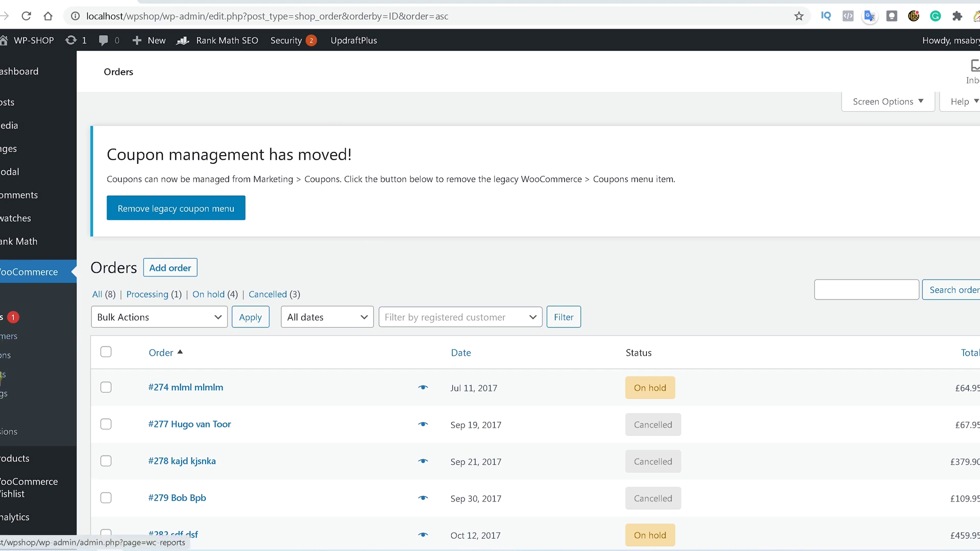
pyautogui.click(2, 376)
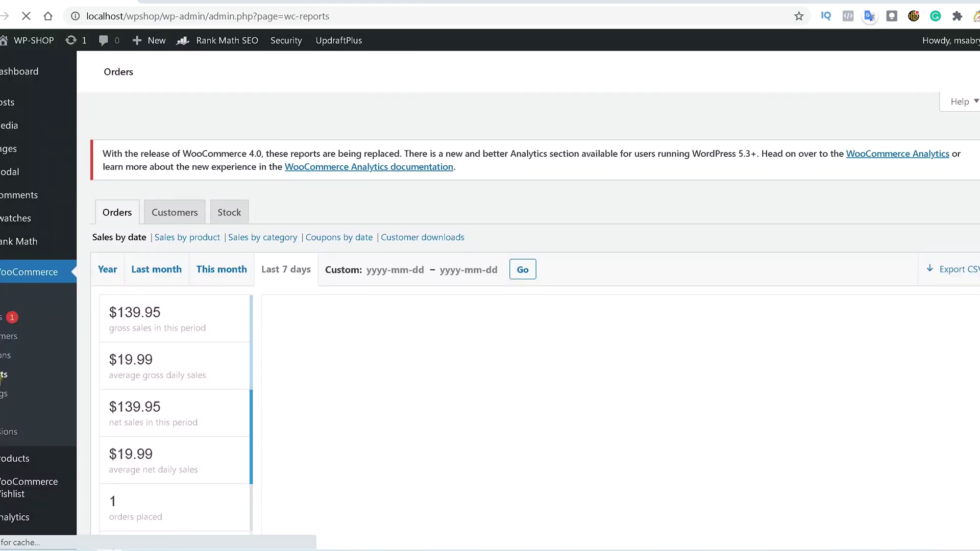
pyautogui.scroll(-4, 751, 363)
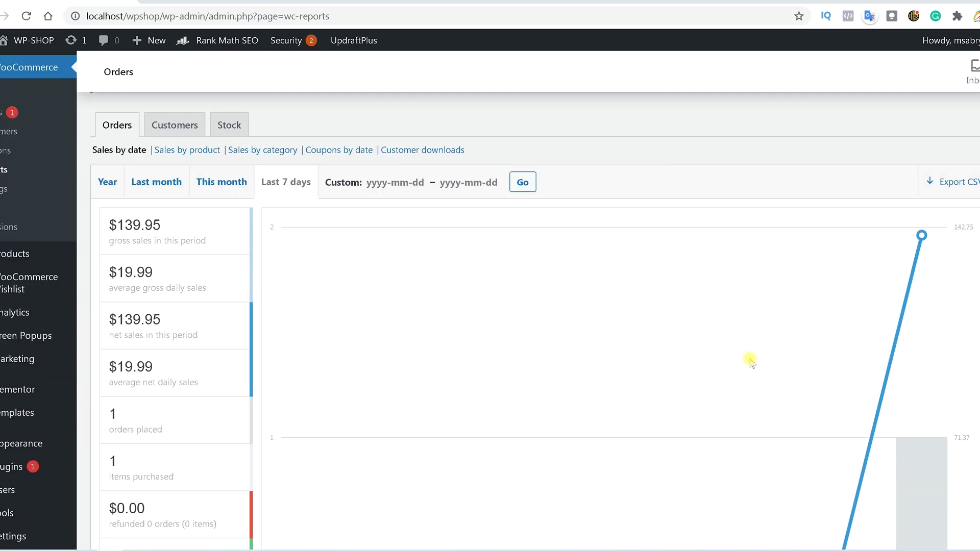
pyautogui.scroll(-4, 752, 361)
pyautogui.scroll(4, 751, 361)
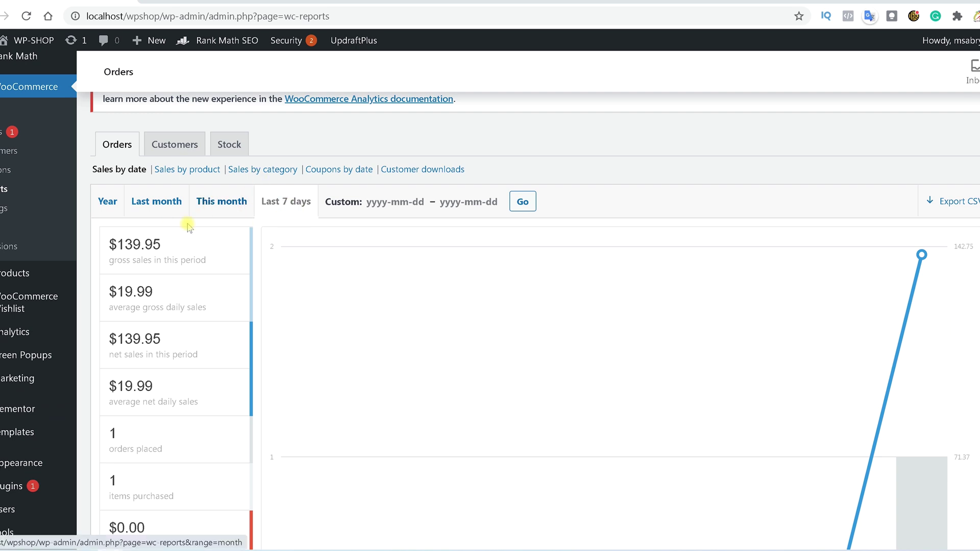
pyautogui.moveTo(140, 246)
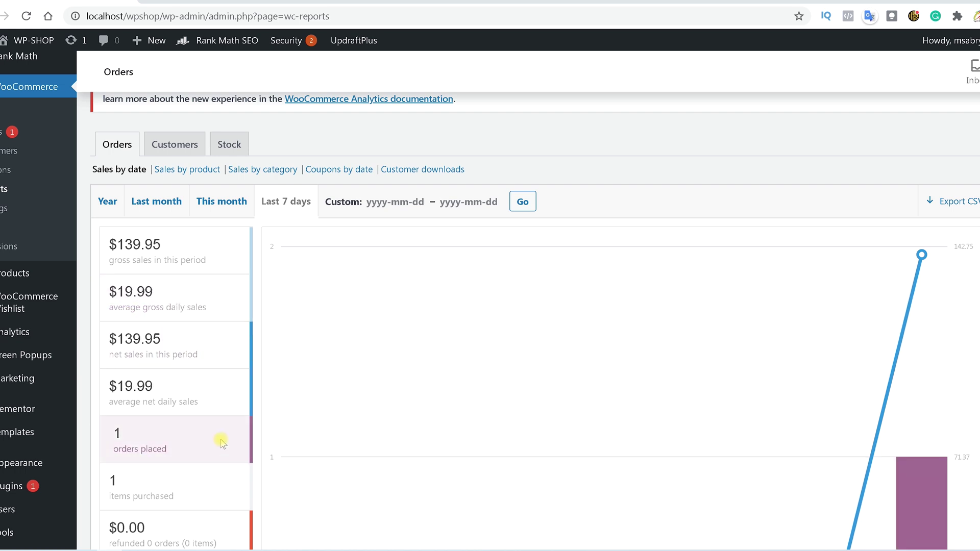
pyautogui.scroll(-5, 164, 445)
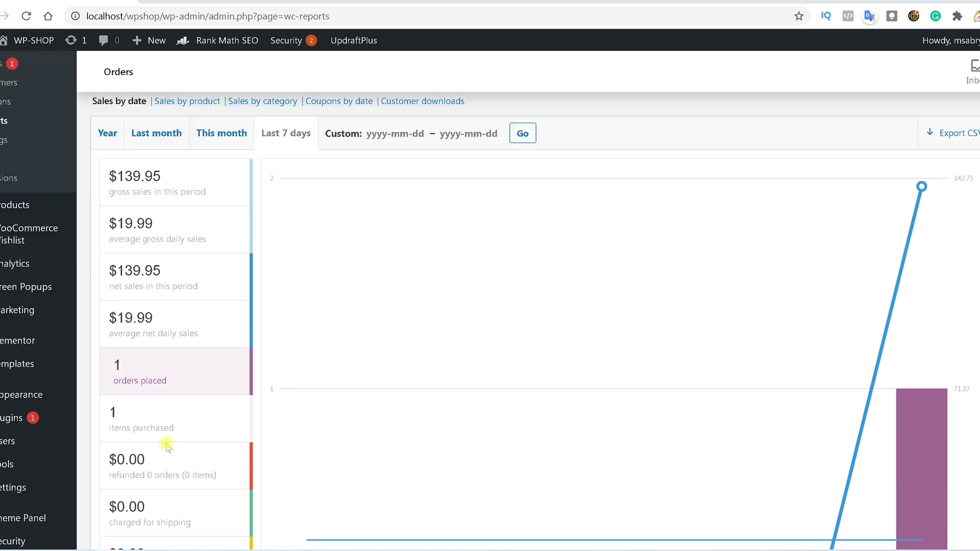
pyautogui.scroll(8, 229, 388)
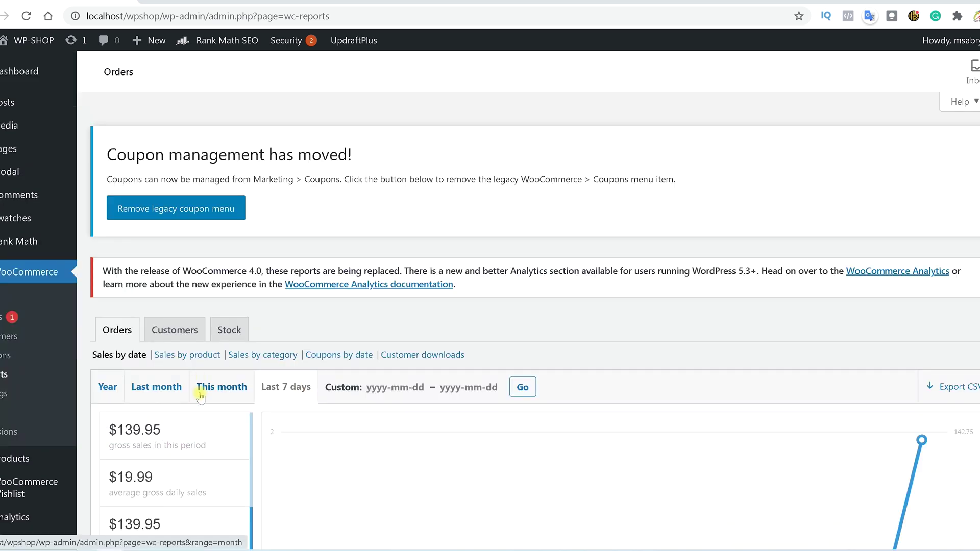
# - Show the sales-by-date report for the year and view the calendar for a custom start date
pyautogui.click(108, 390)
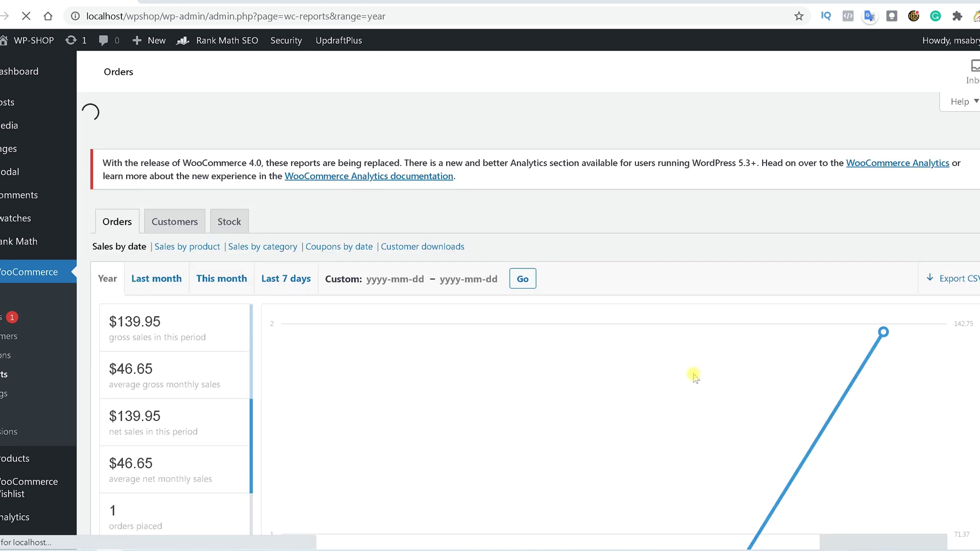
pyautogui.scroll(-5, 695, 377)
pyautogui.scroll(2, 694, 377)
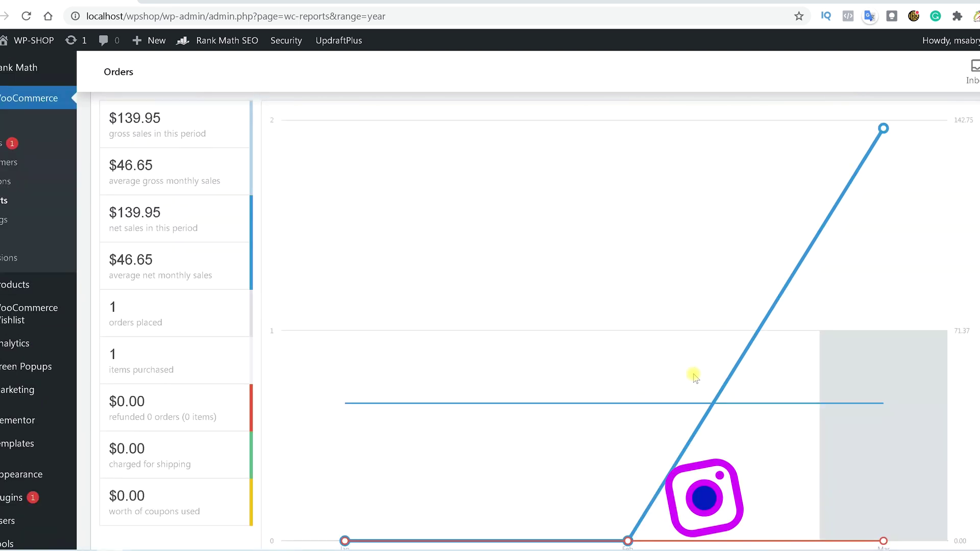
pyautogui.scroll(5, 695, 377)
pyautogui.scroll(-5, 694, 377)
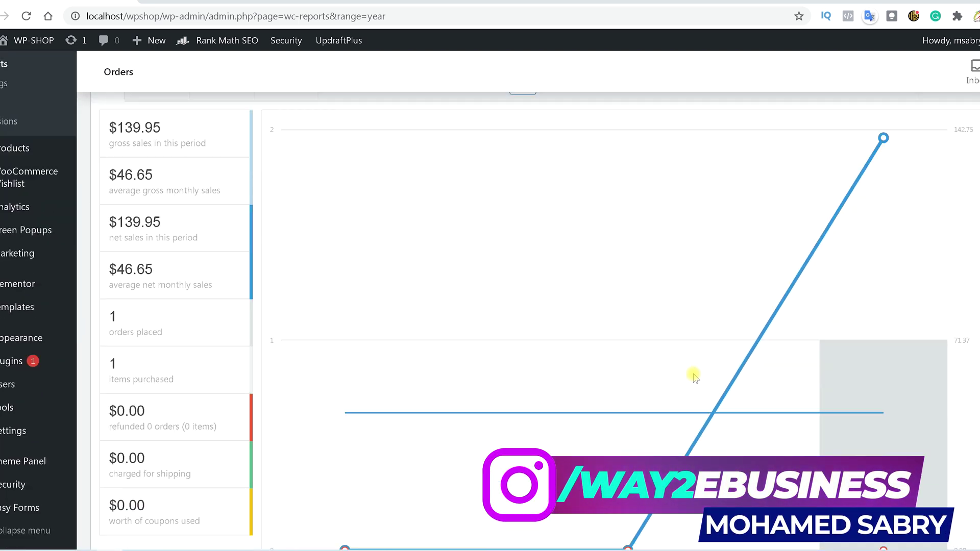
pyautogui.scroll(5, 693, 376)
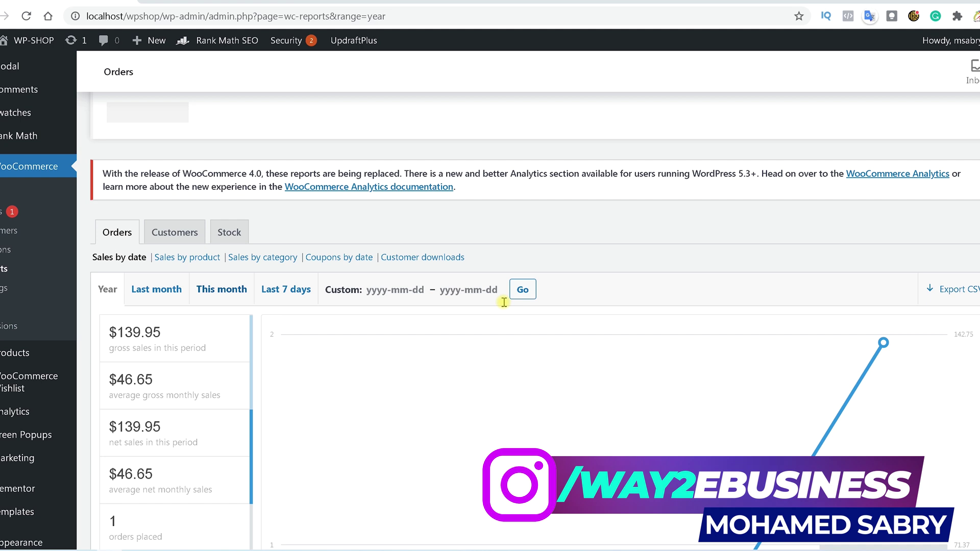
pyautogui.click(404, 290)
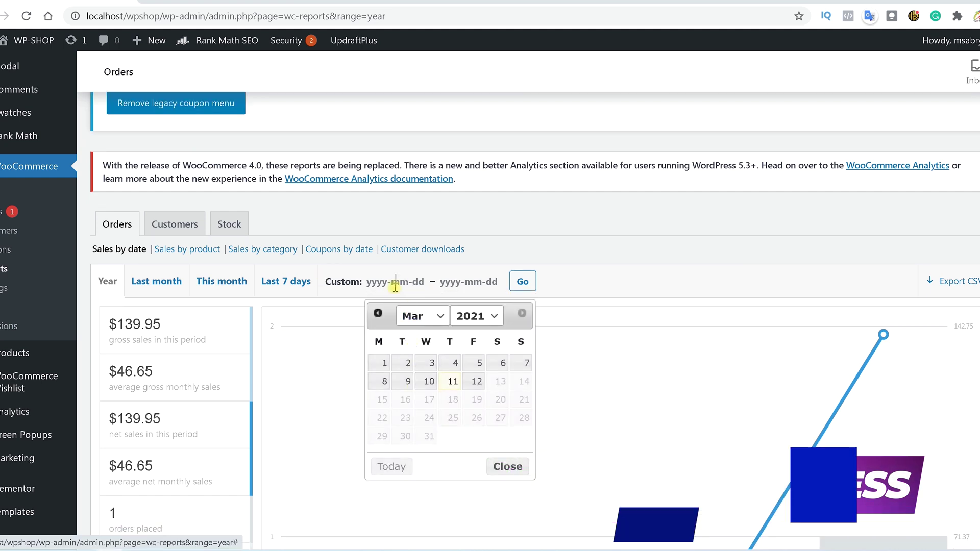
pyautogui.click(593, 281)
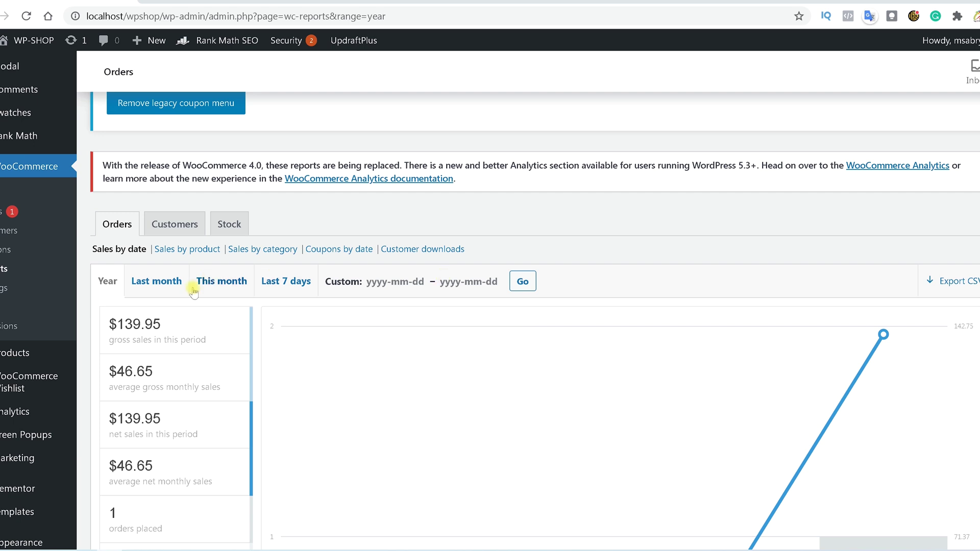
# - Open the sales-by-product report and examine the sales chart of the top seller Ultra Skinny Fit Suit
pyautogui.click(205, 250)
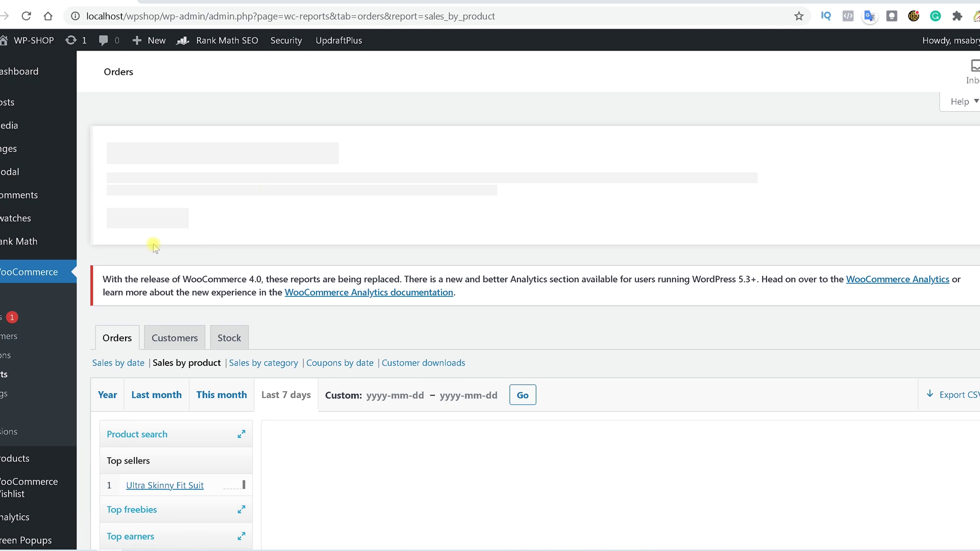
pyautogui.scroll(-2, 208, 306)
pyautogui.scroll(-1, 208, 306)
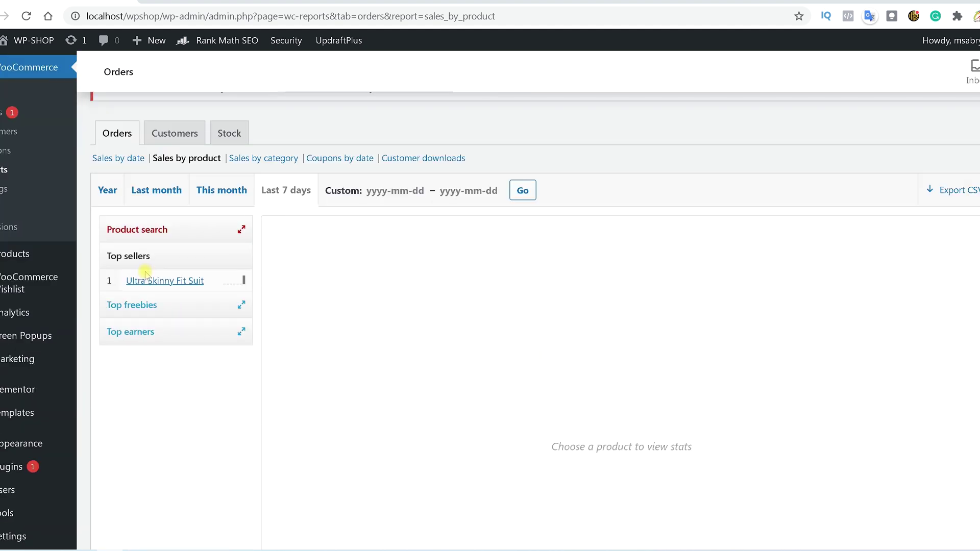
pyautogui.click(177, 282)
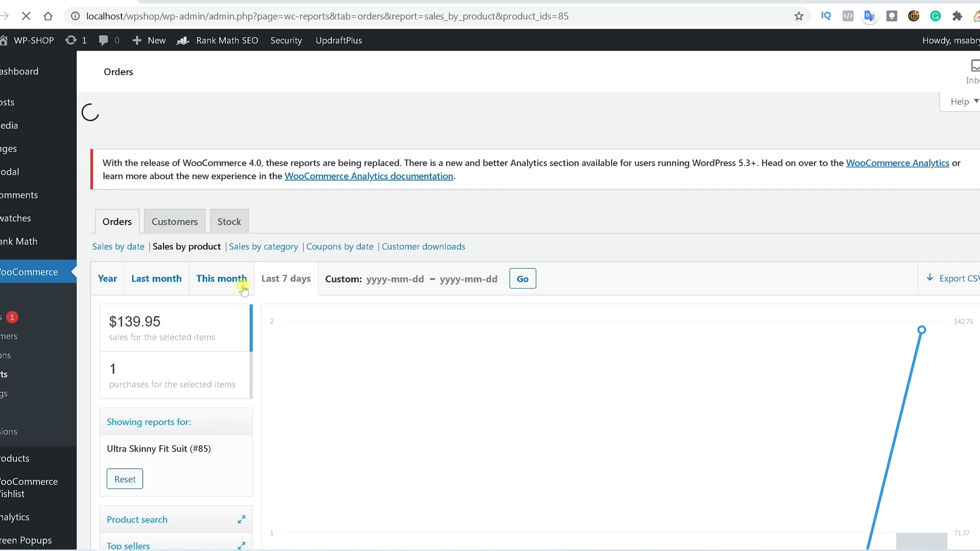
pyautogui.scroll(-3, 594, 433)
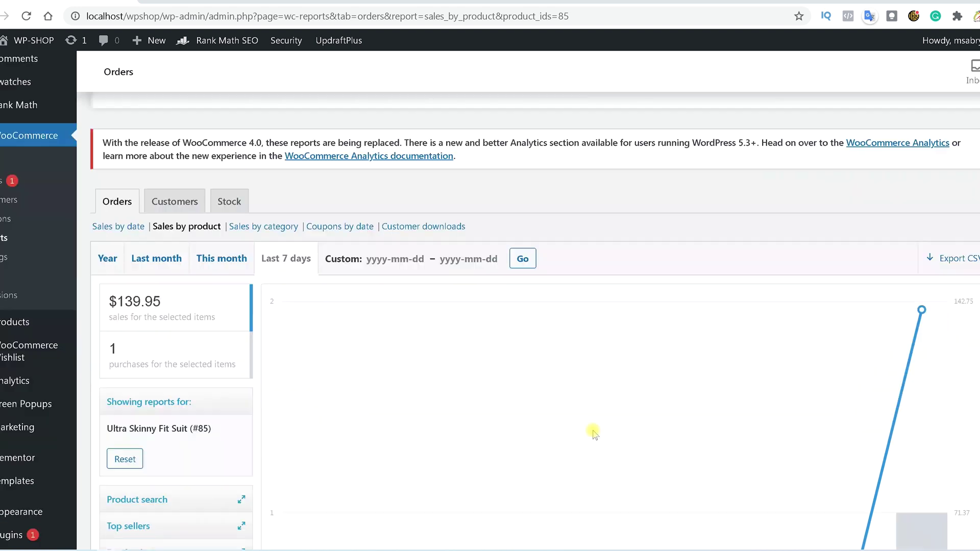
pyautogui.scroll(-5, 594, 433)
pyautogui.scroll(4, 593, 433)
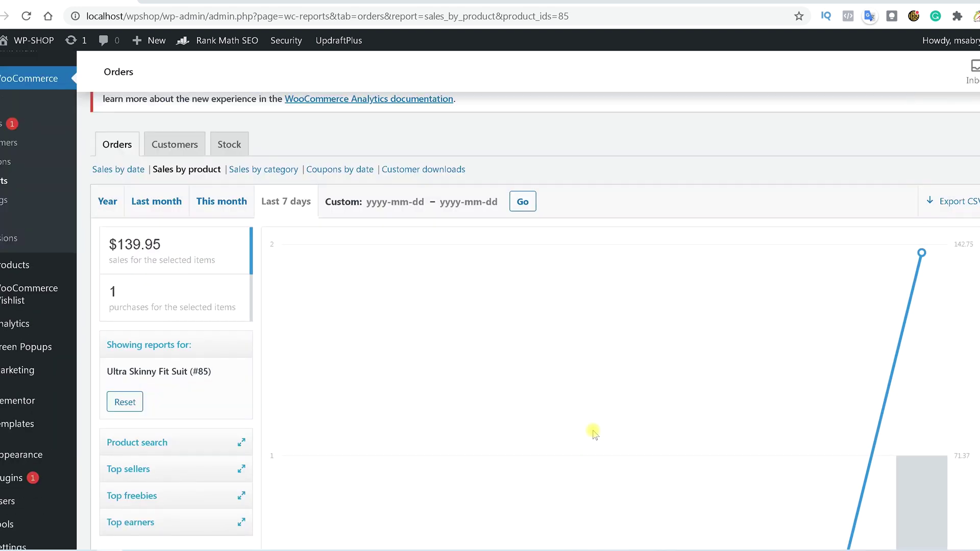
pyautogui.scroll(-4, 594, 433)
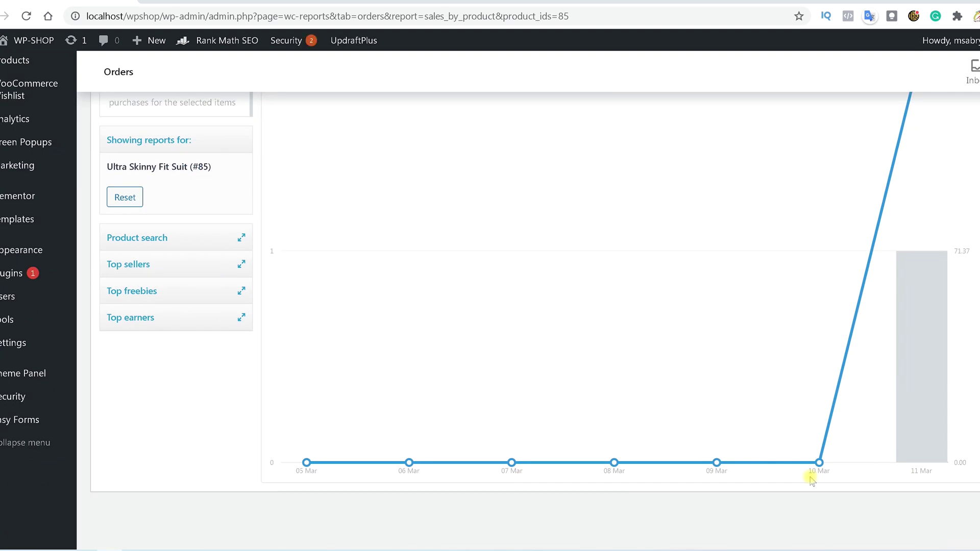
pyautogui.scroll(3, 791, 490)
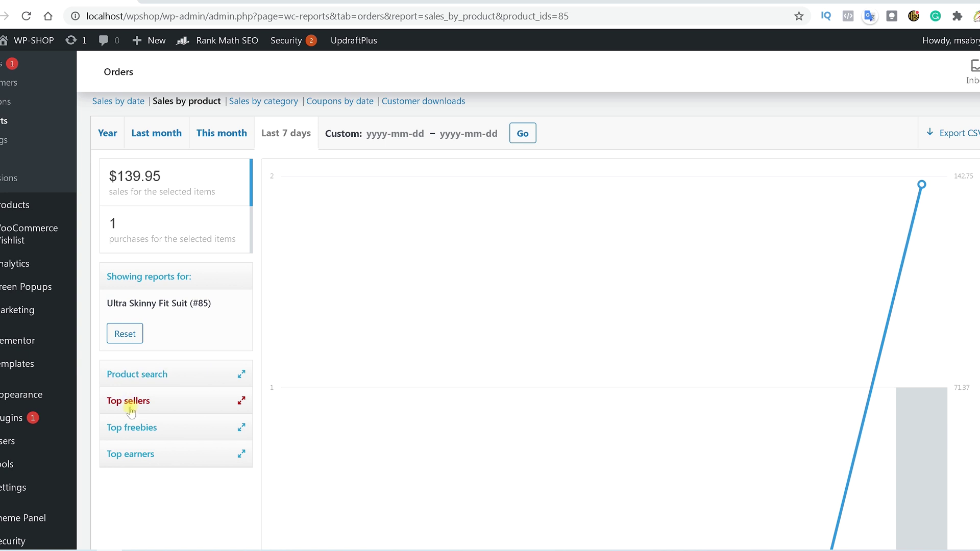
pyautogui.scroll(5, 471, 421)
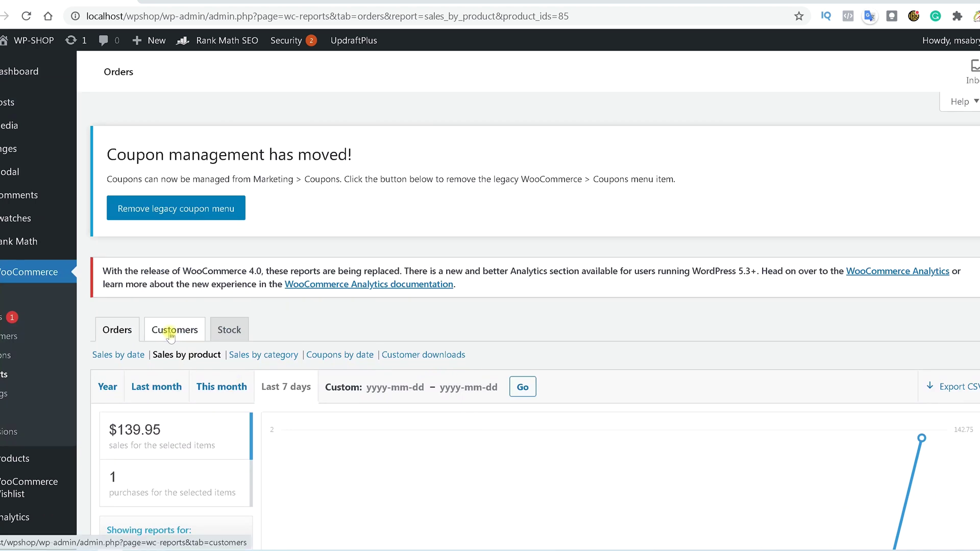
# - View the stock reports for low in stock and most stocked products
pyautogui.click(242, 334)
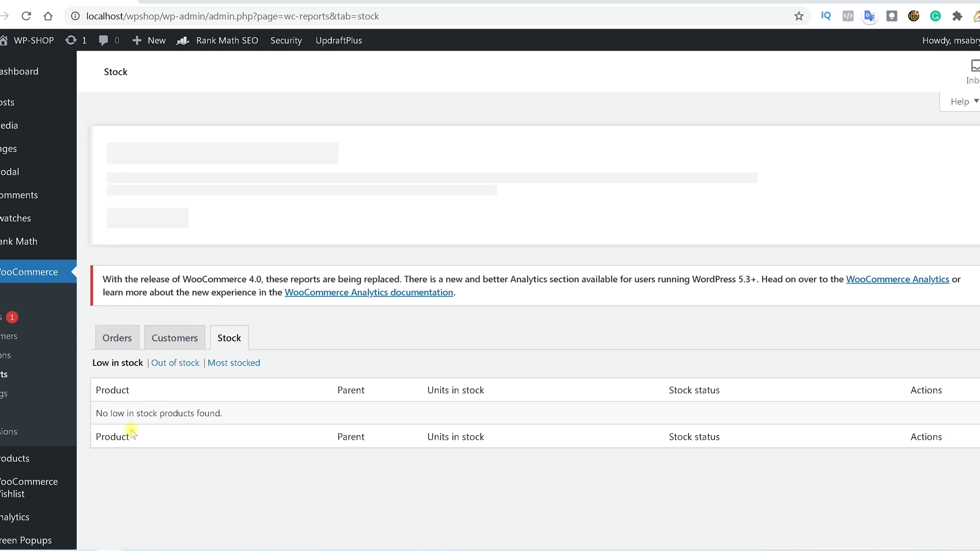
pyautogui.click(241, 368)
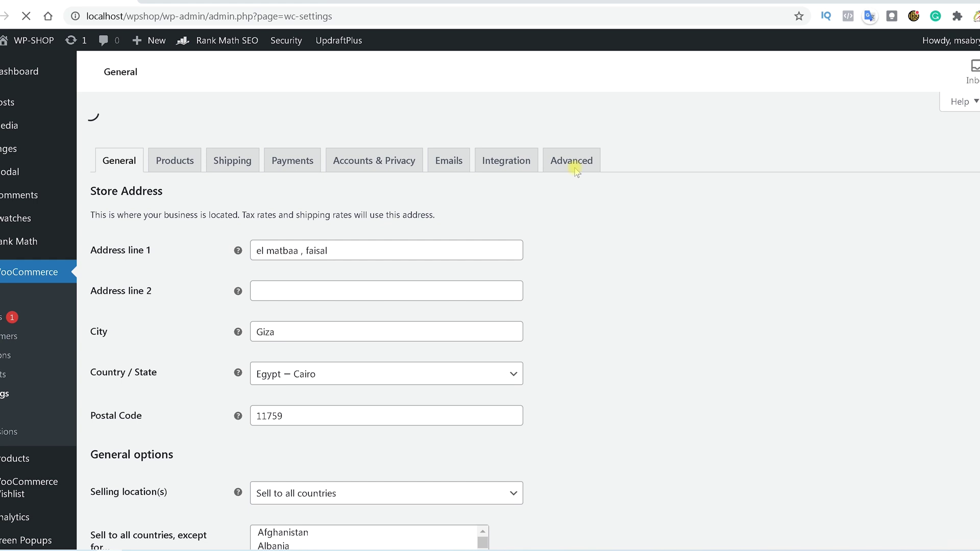
# - Open the Advanced WooCommerce settings and review the page setup for cart, checkout, account and terms
pyautogui.click(562, 281)
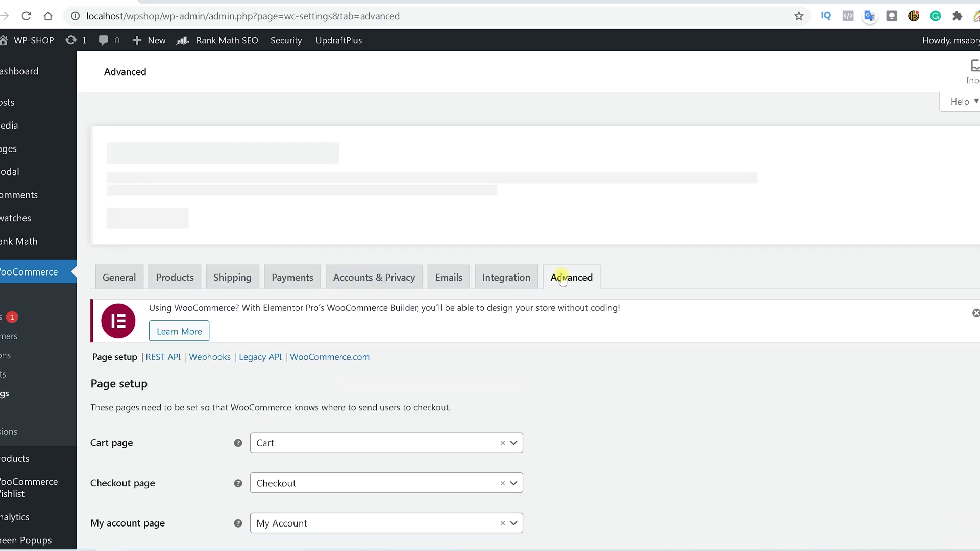
pyautogui.scroll(-5, 561, 281)
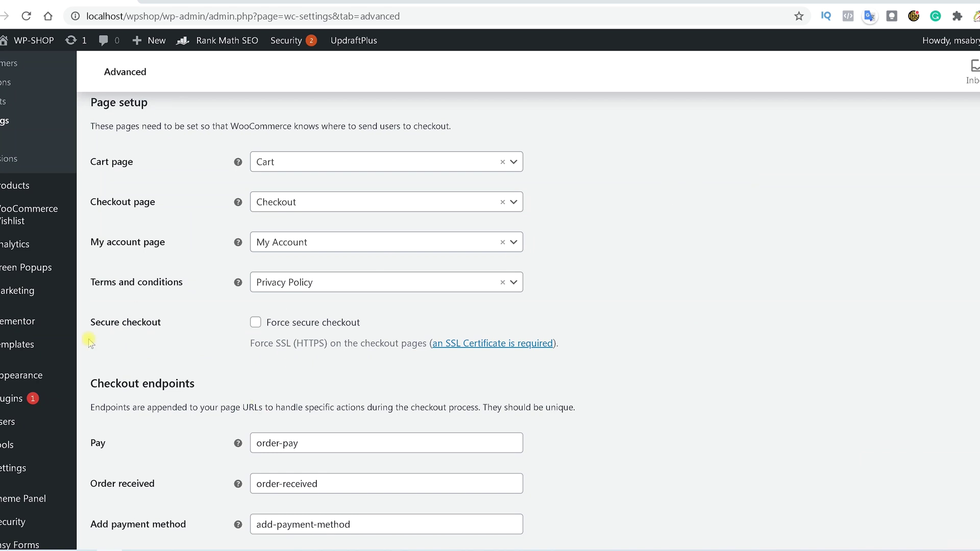
pyautogui.scroll(5, 71, 341)
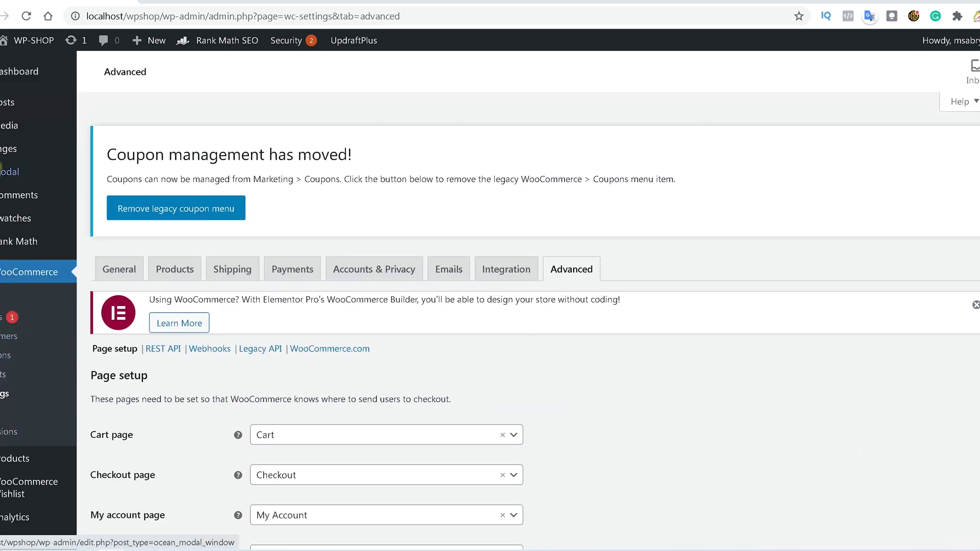
# - Create a new page titled "basket" containing the shortcode [woocommerce_cart]
pyautogui.moveTo(8, 149)
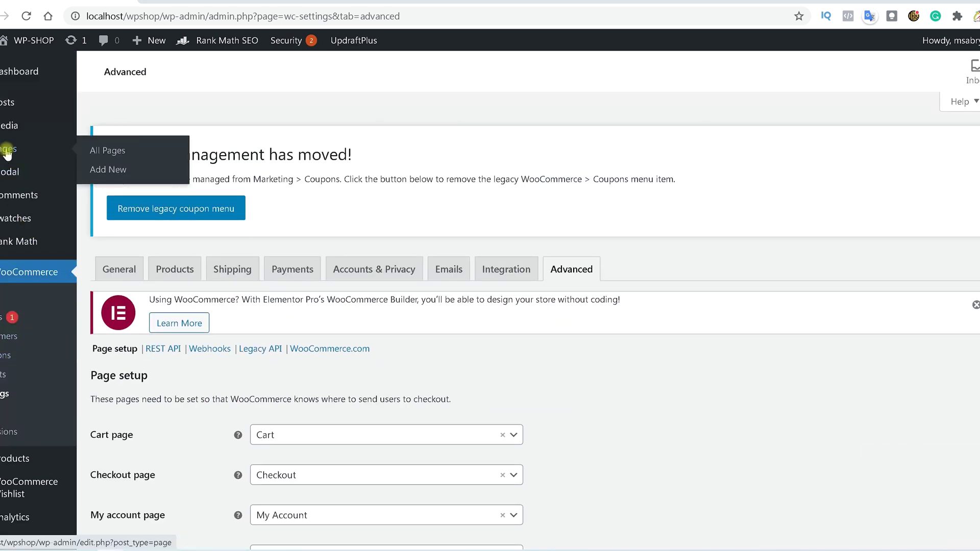
pyautogui.click(101, 174)
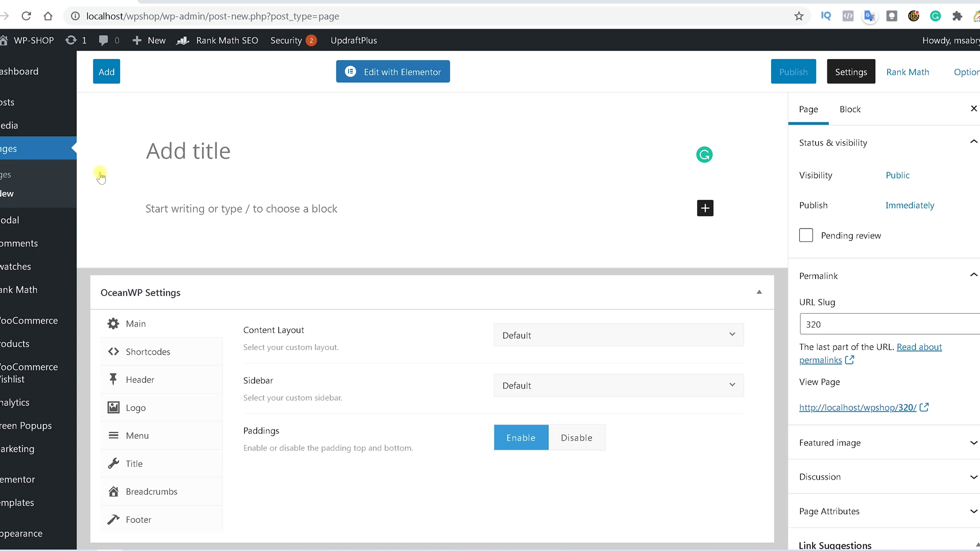
pyautogui.write('bas')
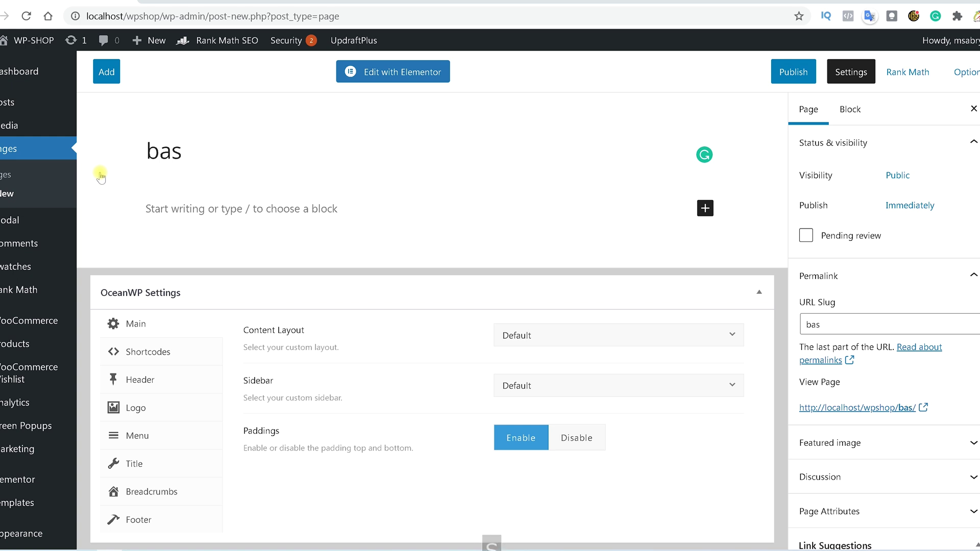
pyautogui.write('ket')
pyautogui.click(259, 210)
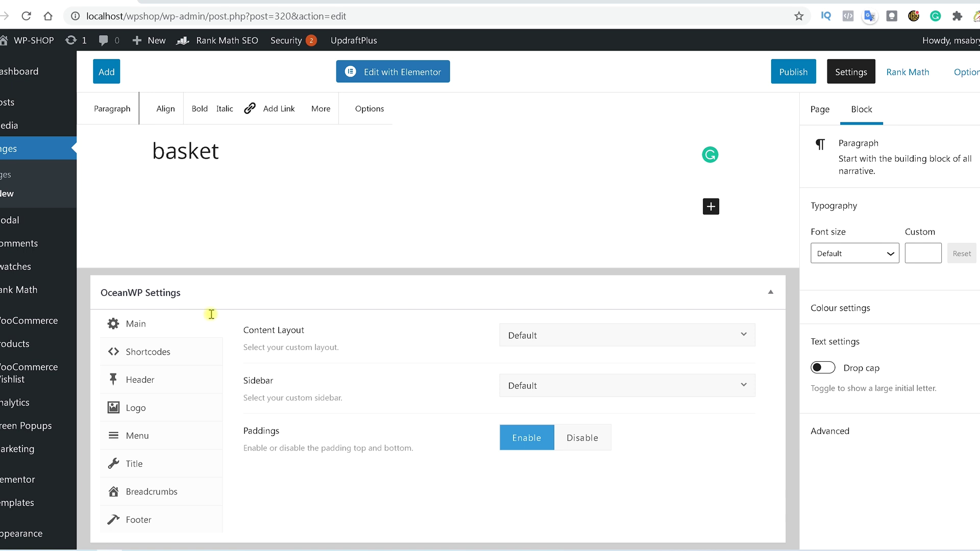
pyautogui.write('[woocommerce_cart]')
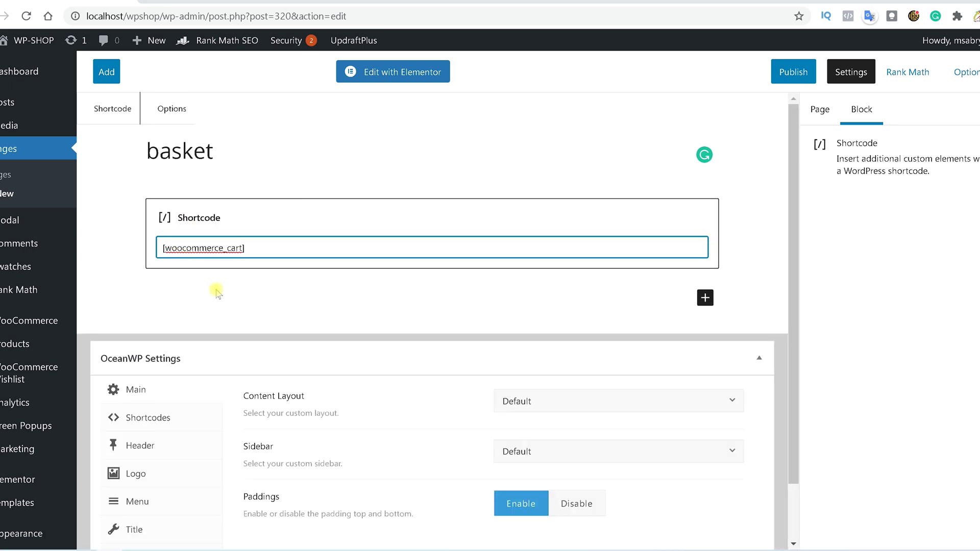
# - Publish the basket page, view it on the storefront and return to its editor
pyautogui.click(175, 182)
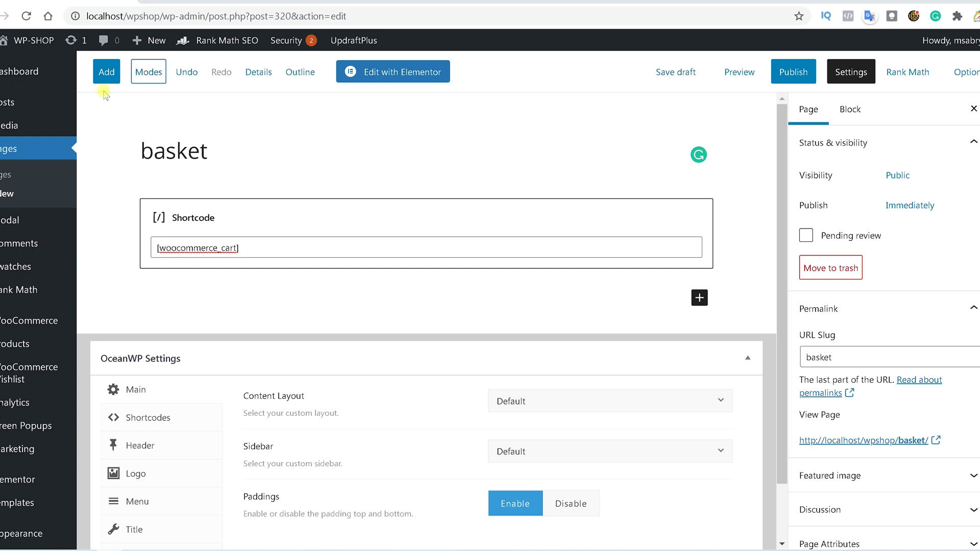
pyautogui.click(793, 73)
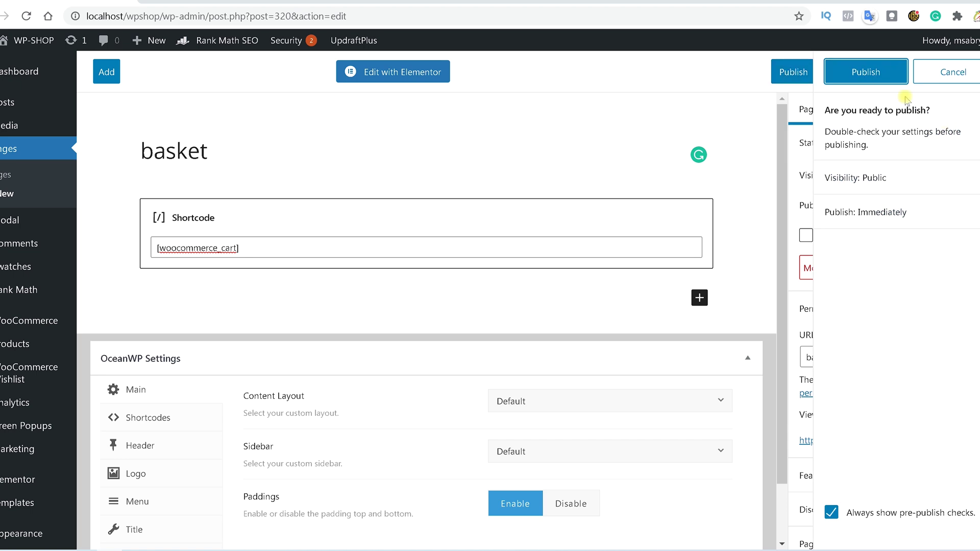
pyautogui.click(871, 72)
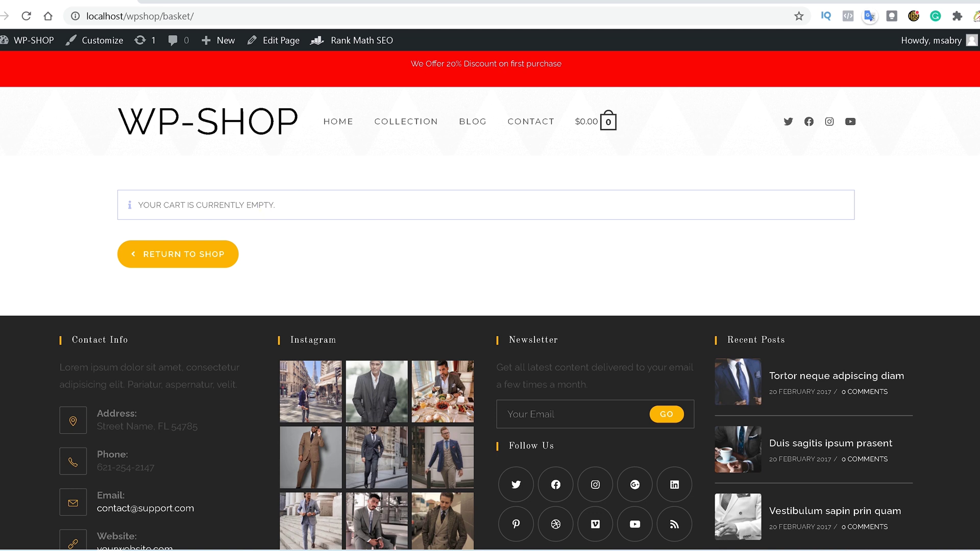
pyautogui.press('F5')
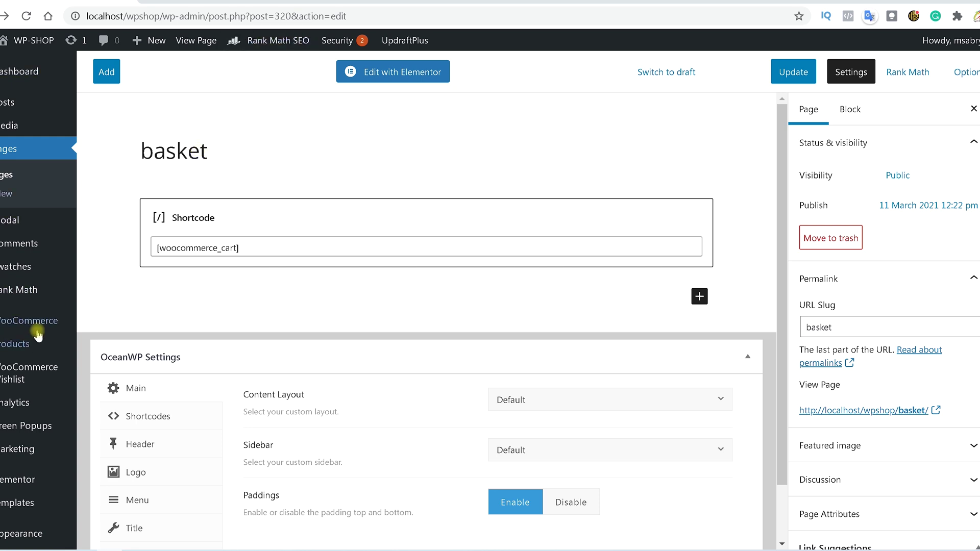
# - In the Advanced WooCommerce settings, try basket as the cart page and restore the Cart page selection
pyautogui.moveTo(37, 324)
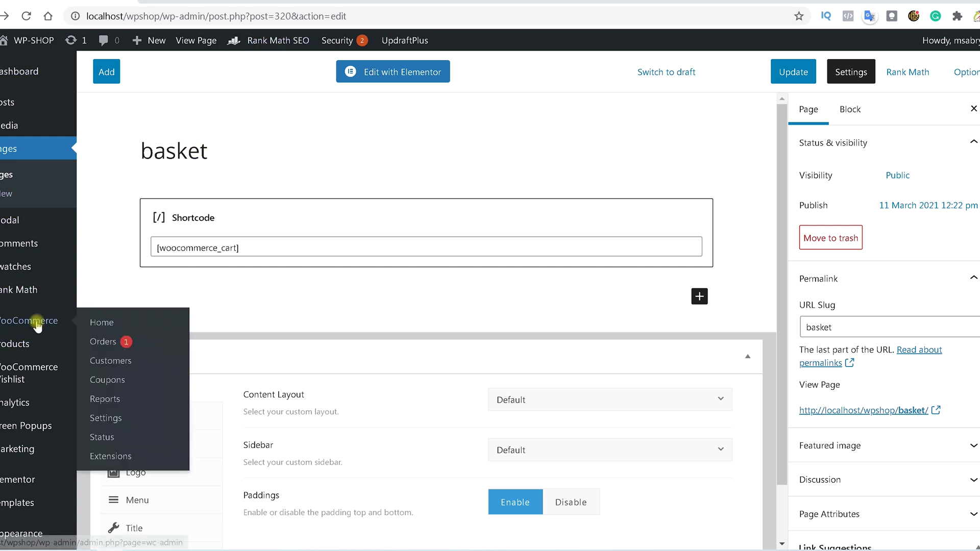
pyautogui.click(114, 423)
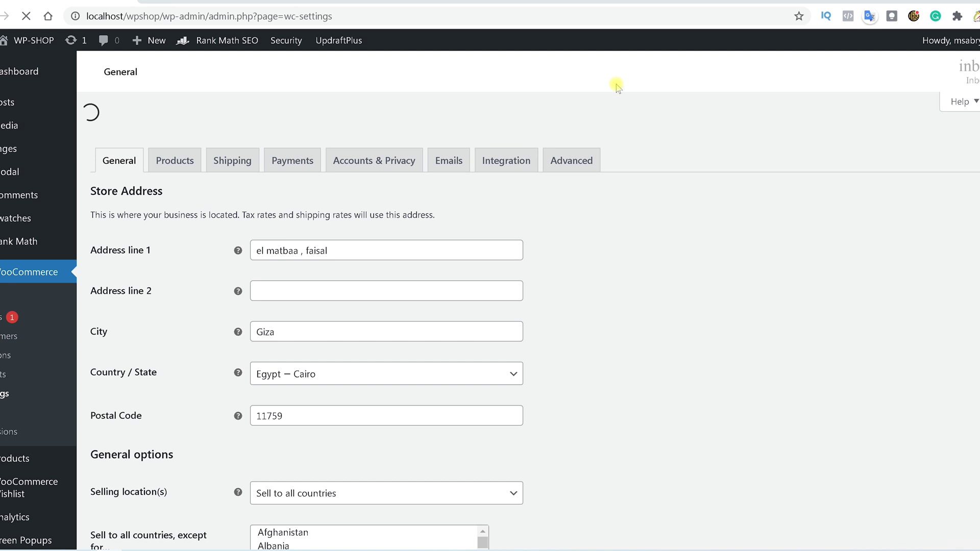
pyautogui.click(595, 153)
pyautogui.click(513, 308)
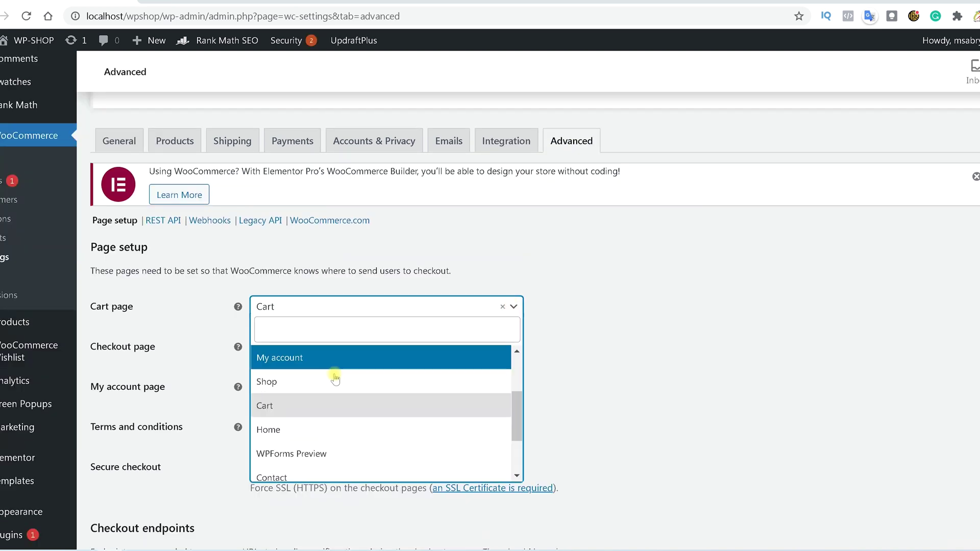
pyautogui.scroll(-2, 343, 371)
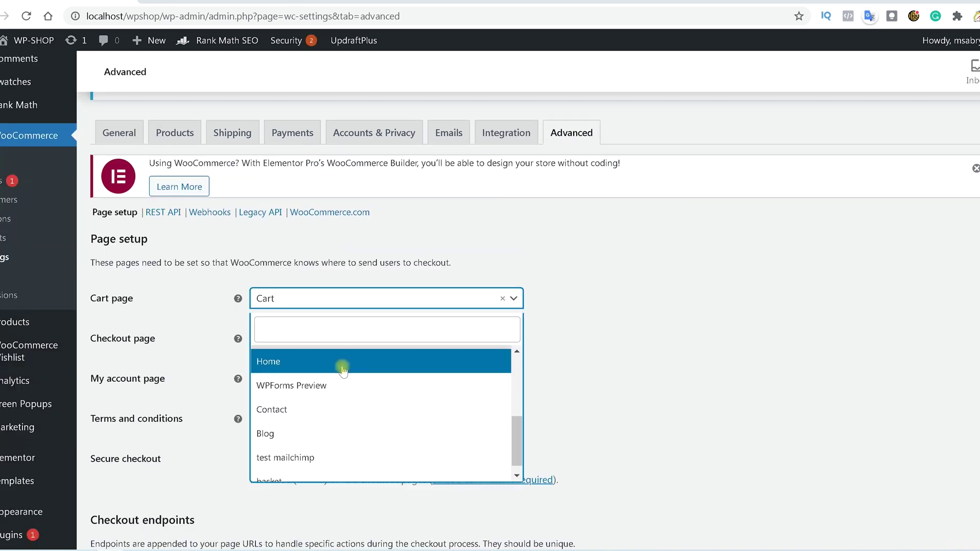
pyautogui.scroll(-1, 342, 368)
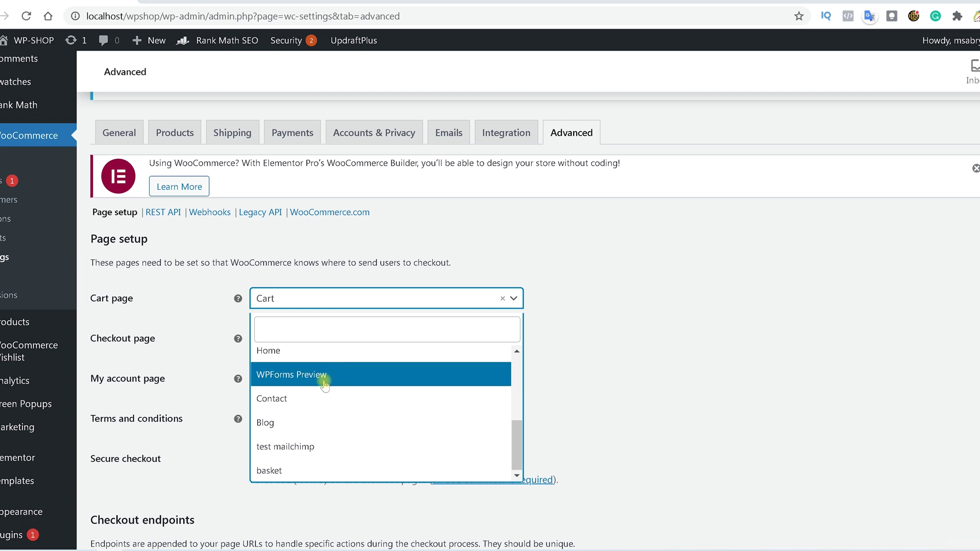
pyautogui.click(274, 468)
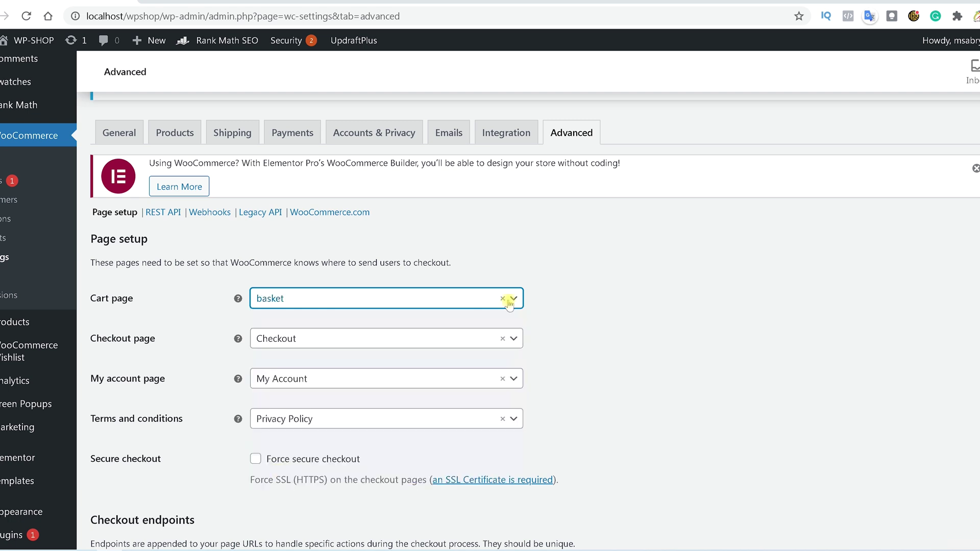
pyautogui.click(520, 303)
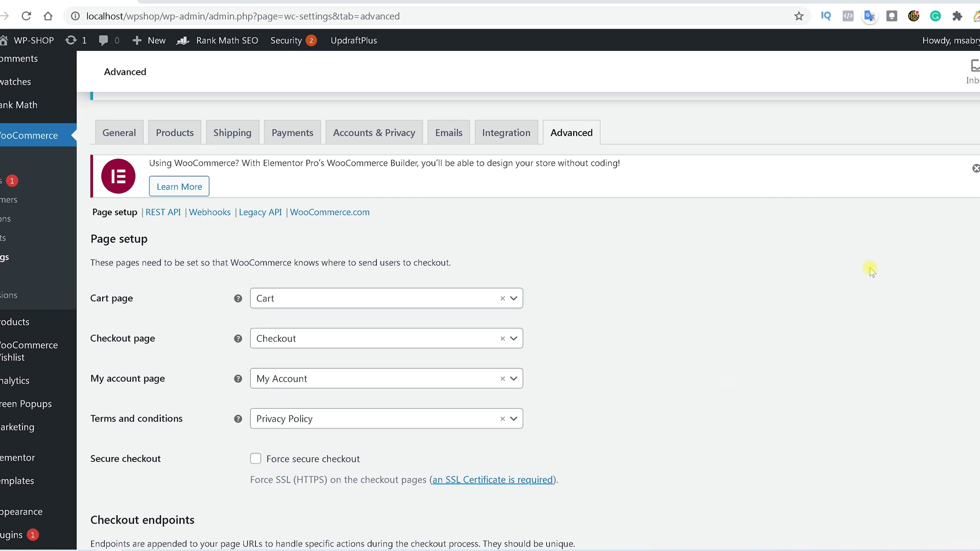
# - Review the page setup, checkout endpoints and account endpoints, and save the Advanced settings
pyautogui.scroll(-1, 889, 383)
pyautogui.scroll(-12, 889, 383)
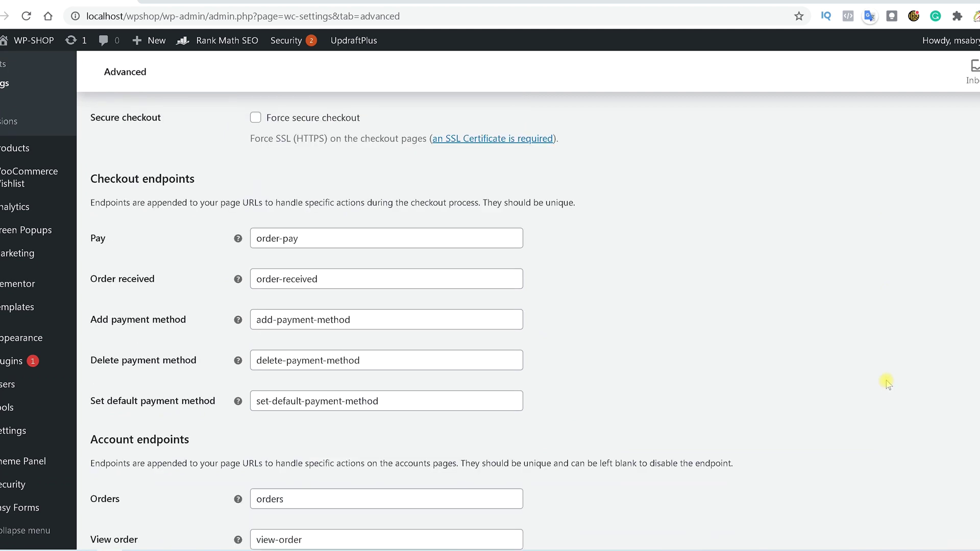
pyautogui.scroll(8, 889, 382)
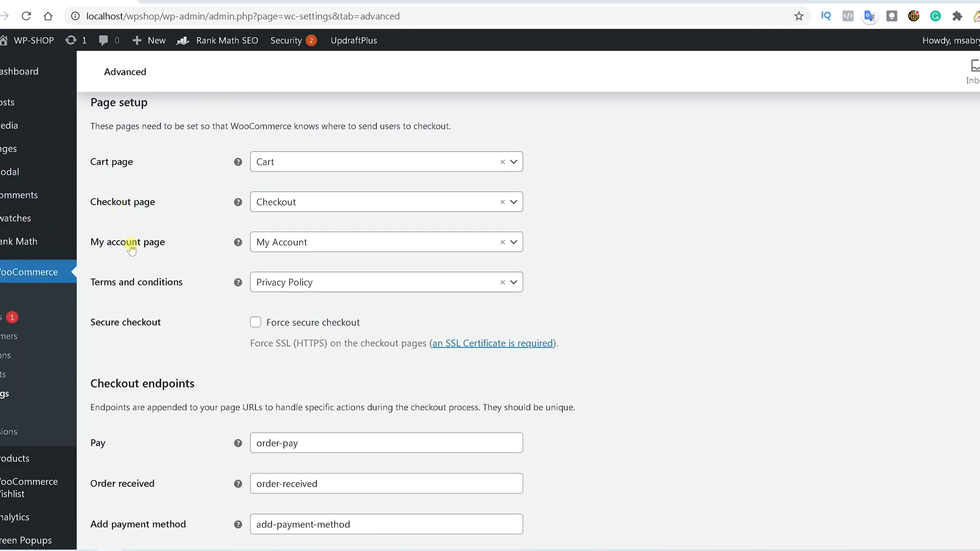
pyautogui.scroll(-8, 409, 332)
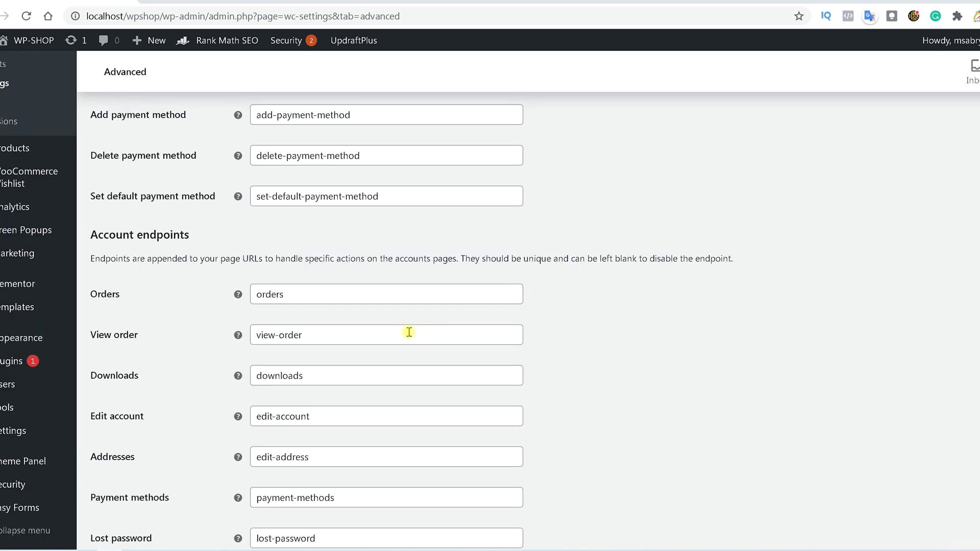
pyautogui.scroll(-3, 409, 332)
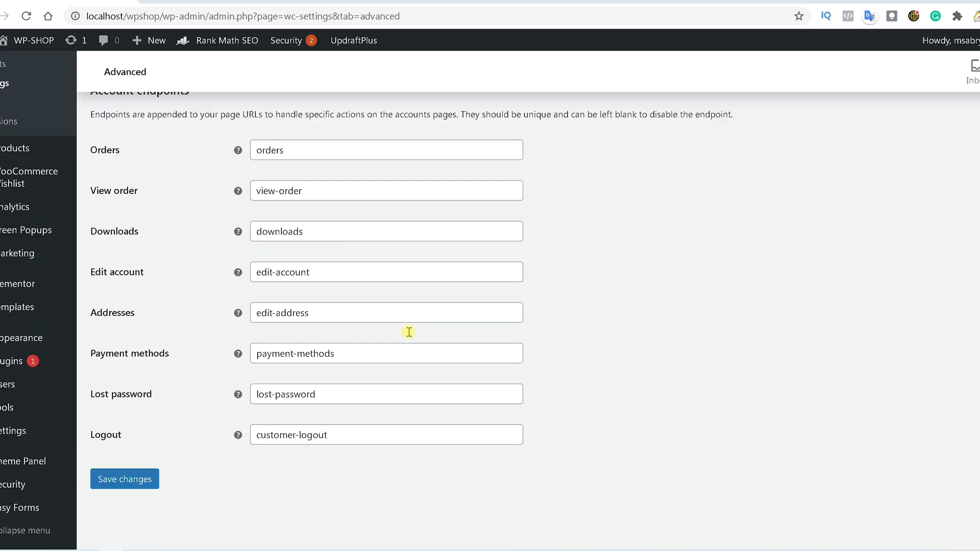
pyautogui.click(125, 481)
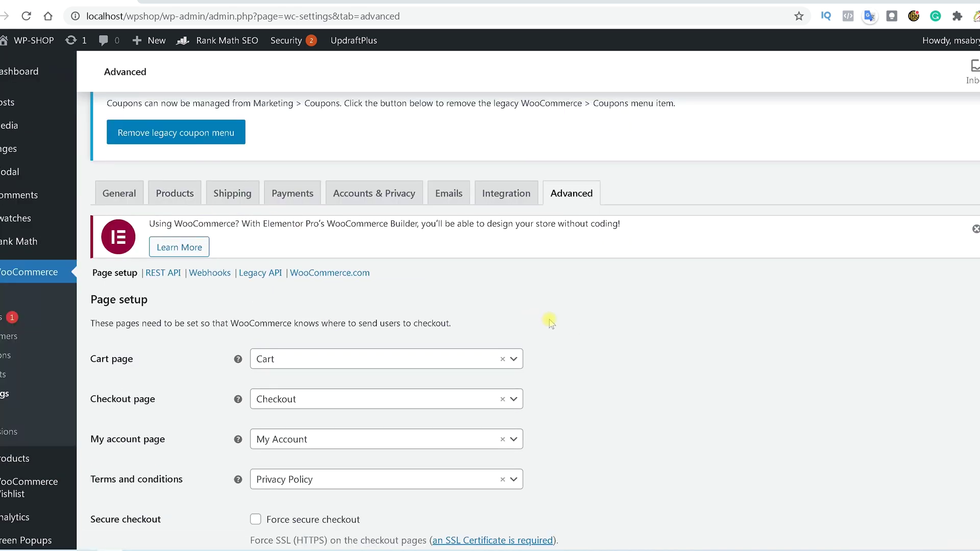
# - Review the WooCommerce Products settings and the list of product categories
pyautogui.click(169, 198)
pyautogui.click(558, 92)
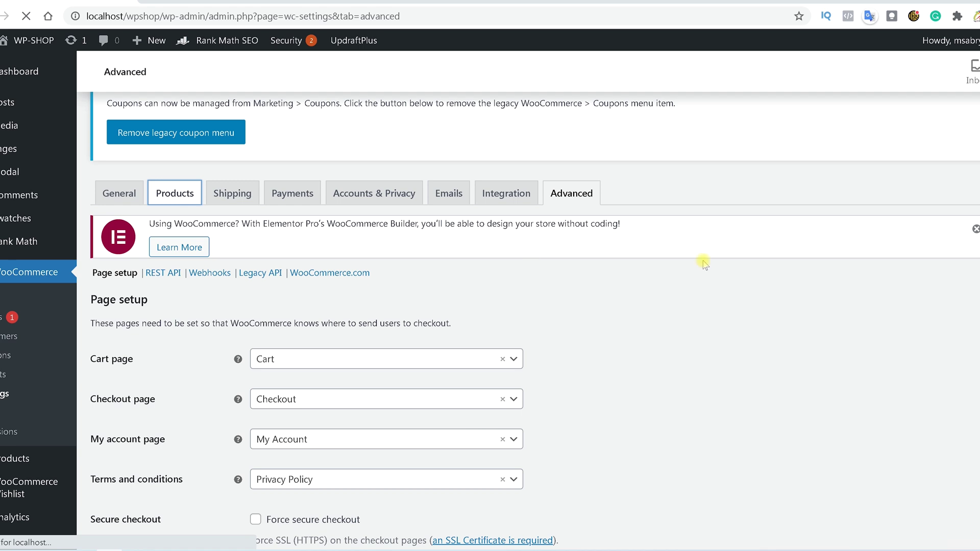
pyautogui.scroll(-1, 678, 373)
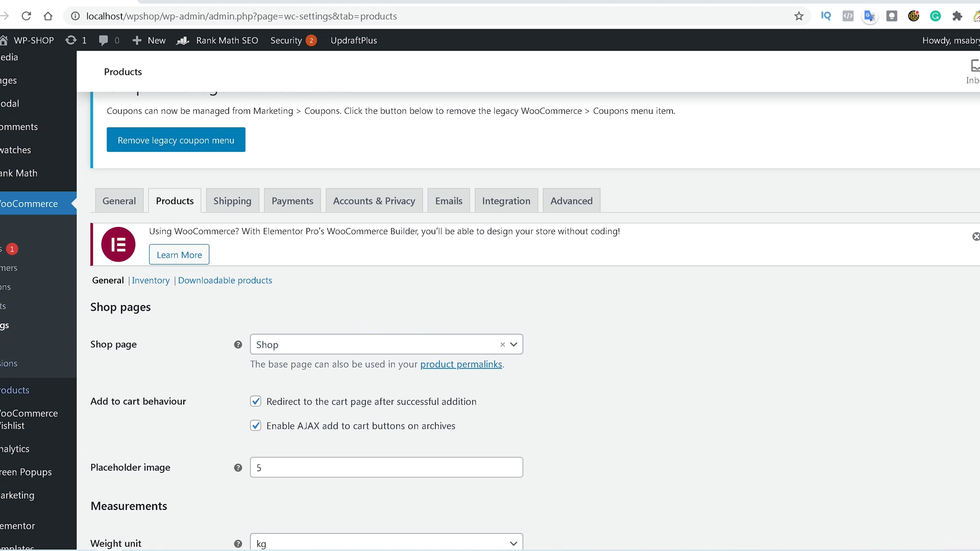
pyautogui.moveTo(20, 393)
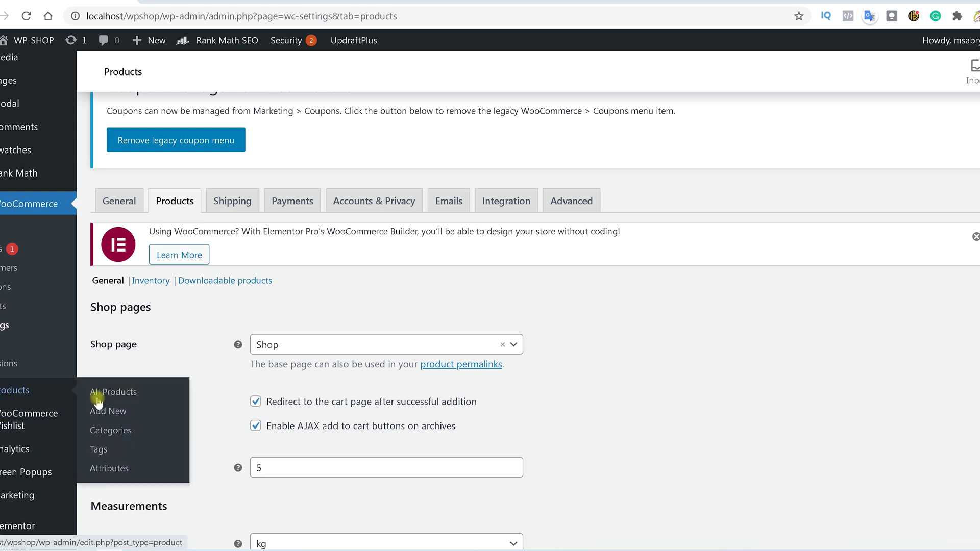
pyautogui.click(119, 438)
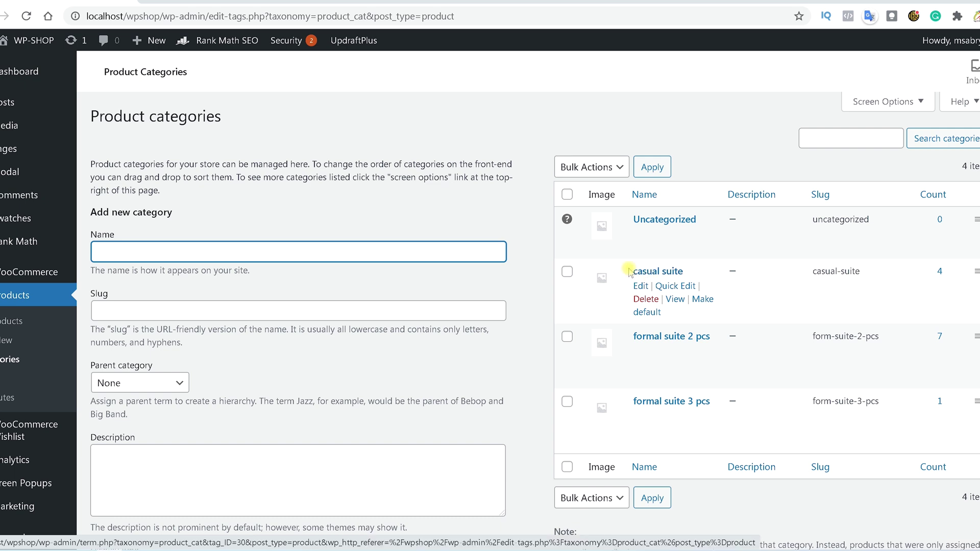
# - Create a new page titled "Casual Suite"
pyautogui.moveTo(10, 151)
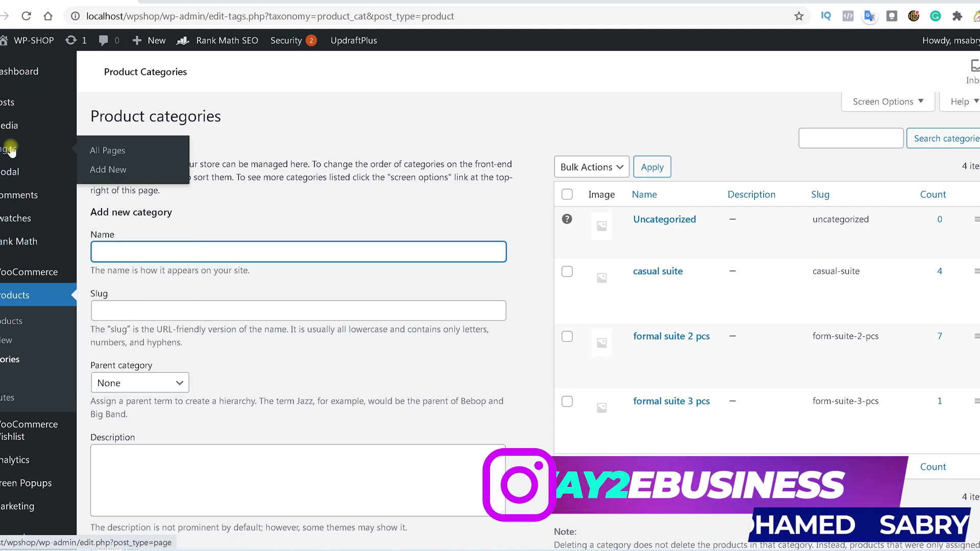
pyautogui.click(108, 169)
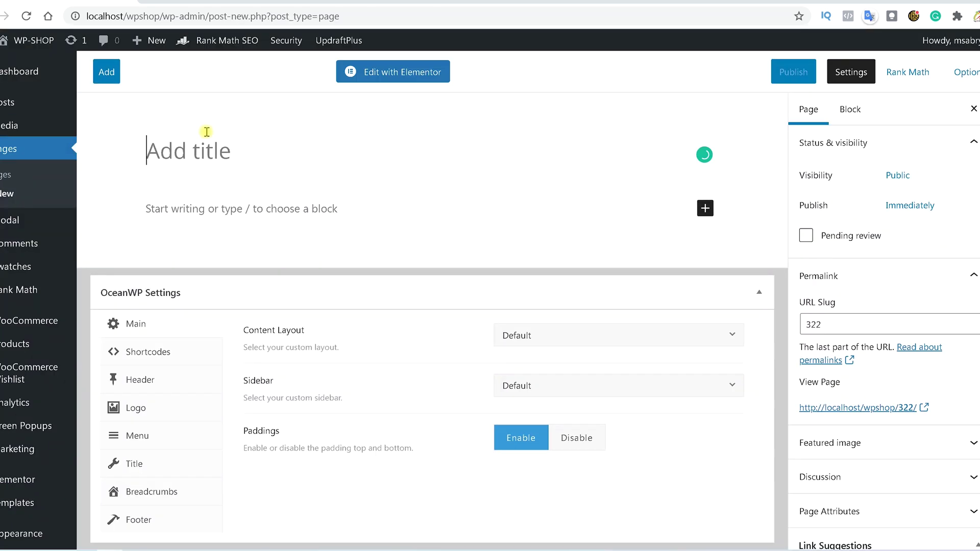
pyautogui.click(207, 153)
pyautogui.write('C')
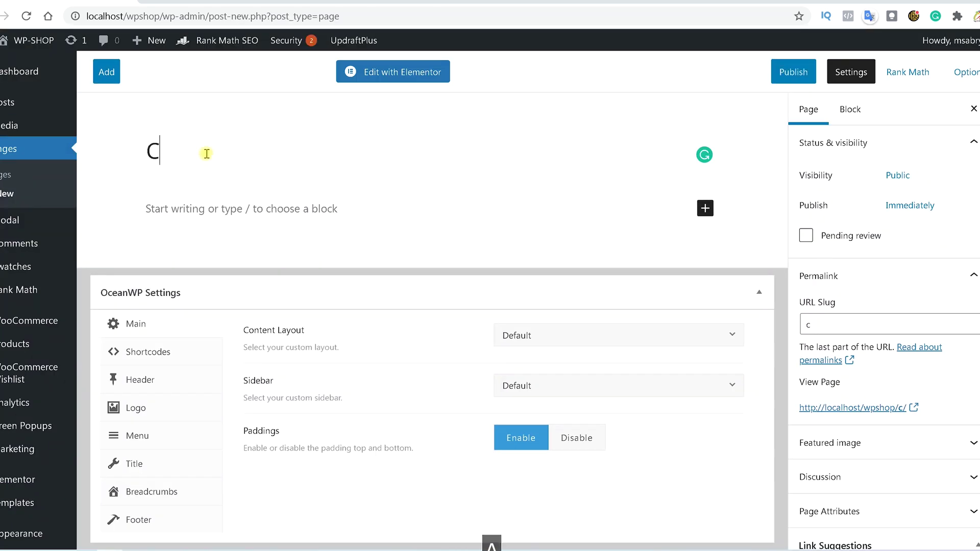
pyautogui.write('asua')
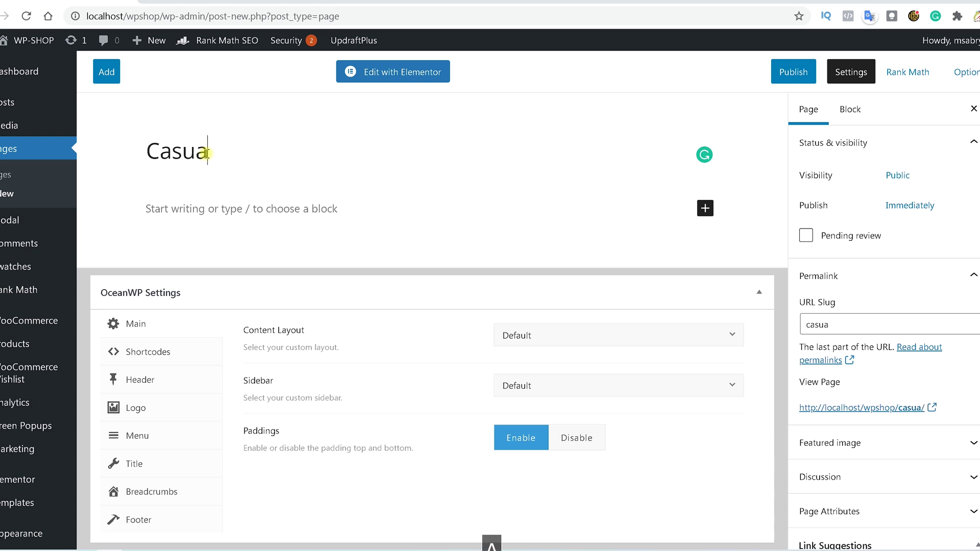
pyautogui.write('l Suite')
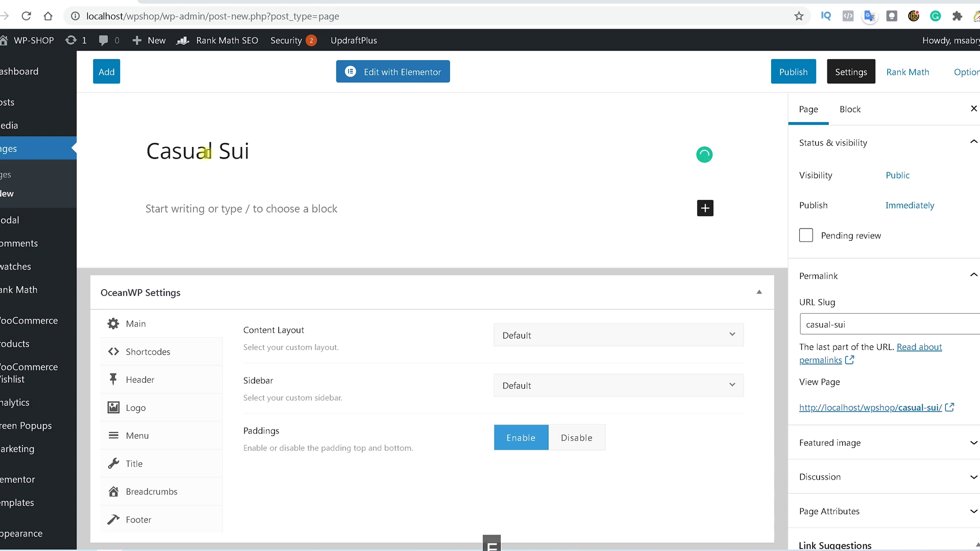
# - Add the shortcode [products limit="8" columns="4" category="casual suite"] to the body of the Casual Suite page
pyautogui.click(232, 200)
pyautogui.write('[products limit="8" columns="4" category="suits"]')
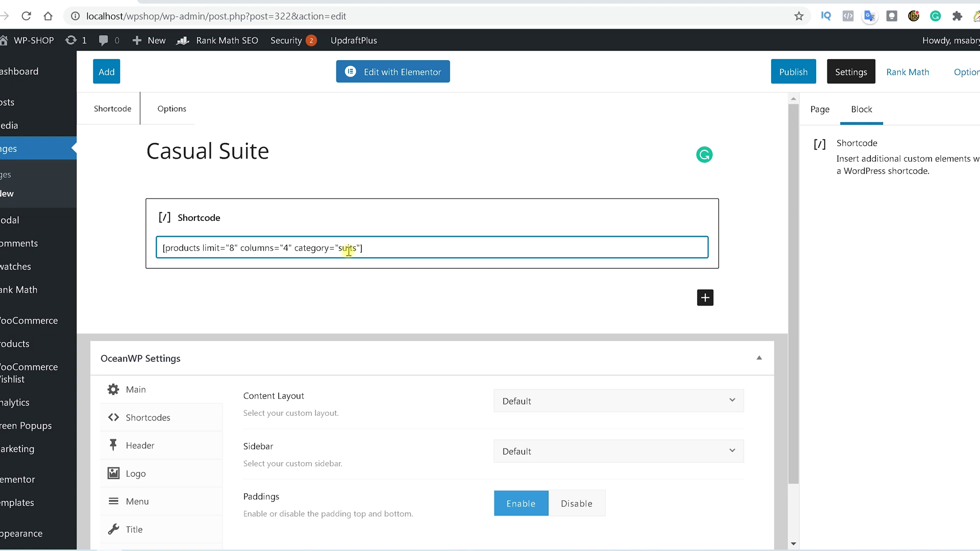
pyautogui.moveTo(338, 248); pyautogui.dragTo(357, 249)
pyautogui.write('casual suite')
# - Publish the Casual Suite page and look over its product grid on the storefront
pyautogui.click(787, 75)
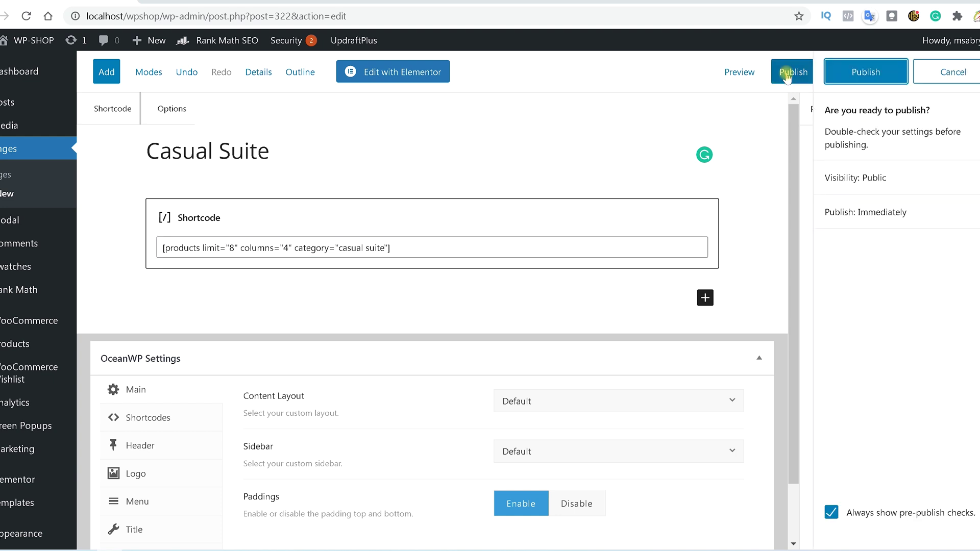
pyautogui.click(884, 82)
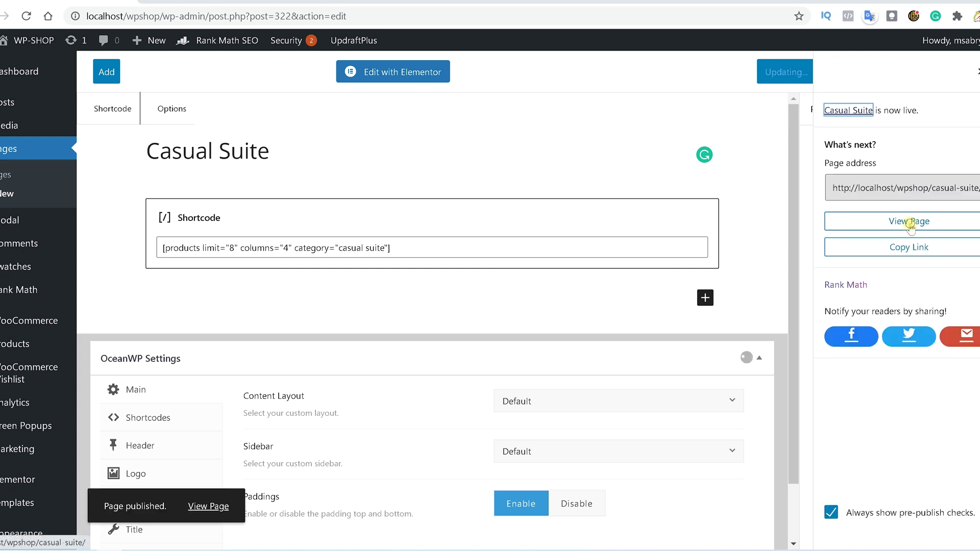
pyautogui.click(910, 222)
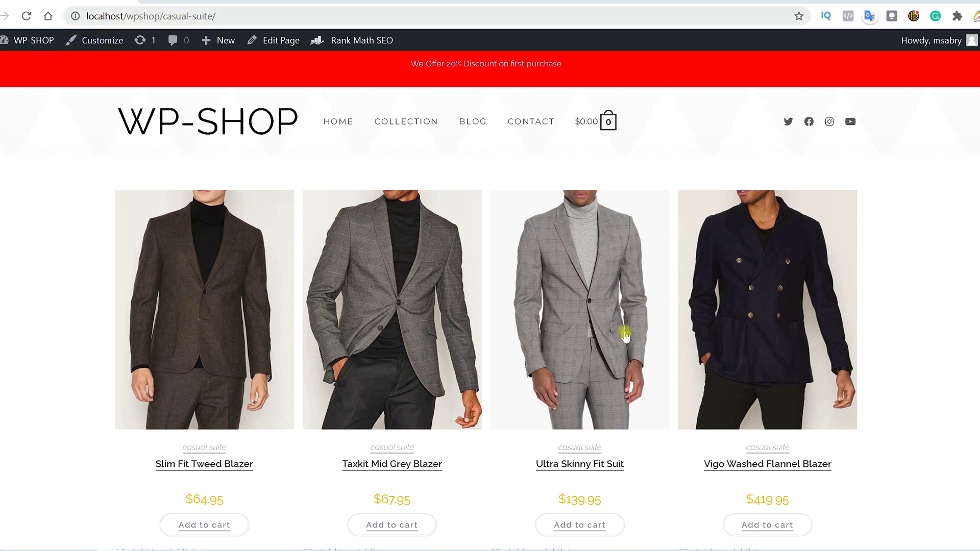
pyautogui.moveTo(635, 327)
pyautogui.scroll(-4, 635, 326)
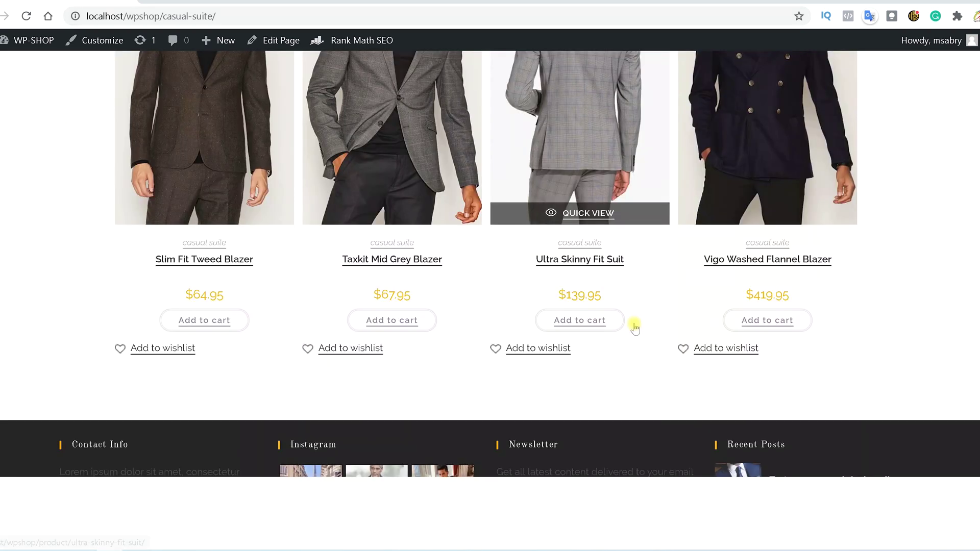
pyautogui.scroll(4, 634, 327)
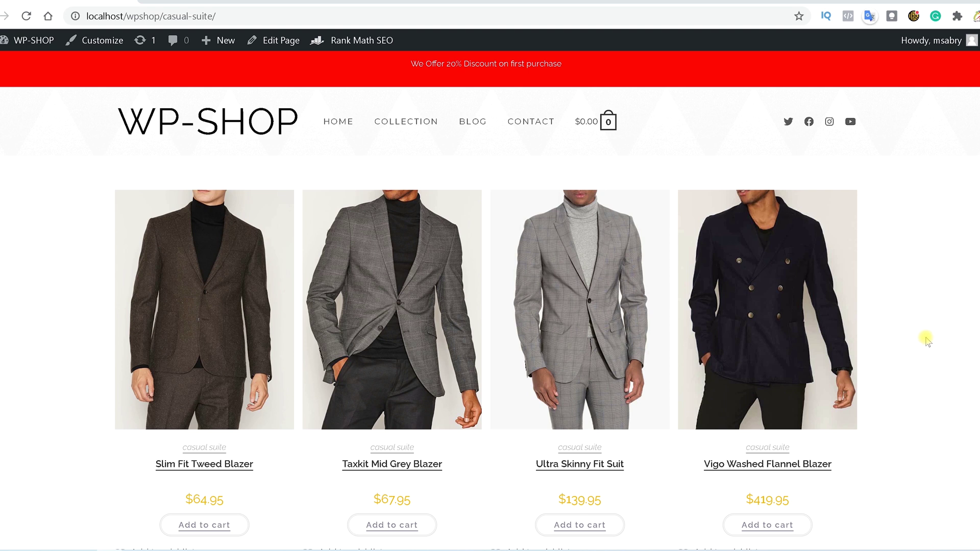
pyautogui.scroll(-4, 926, 339)
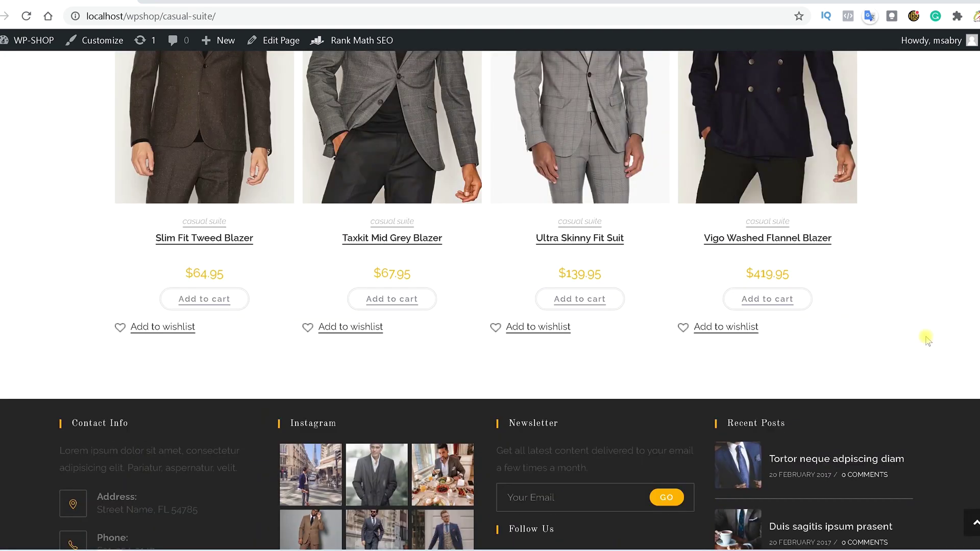
pyautogui.scroll(4, 926, 338)
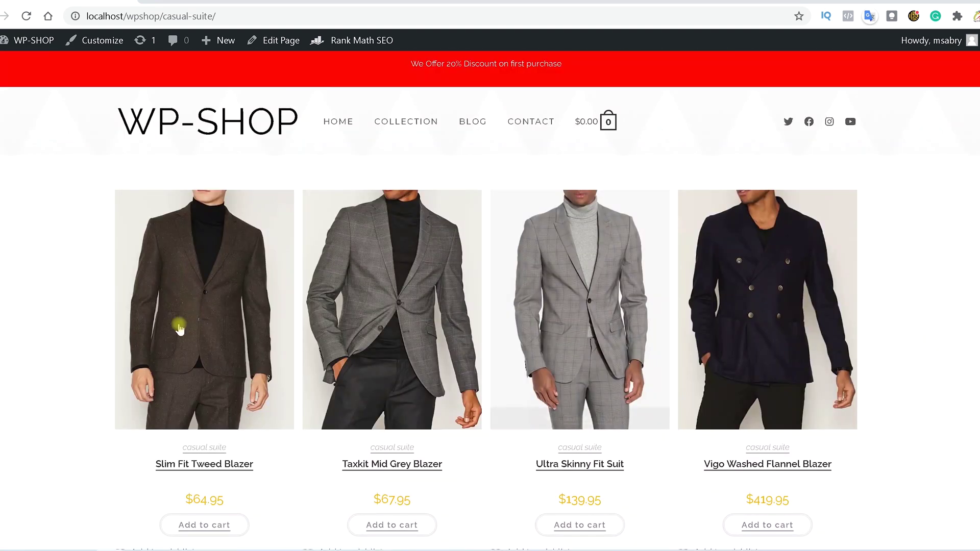